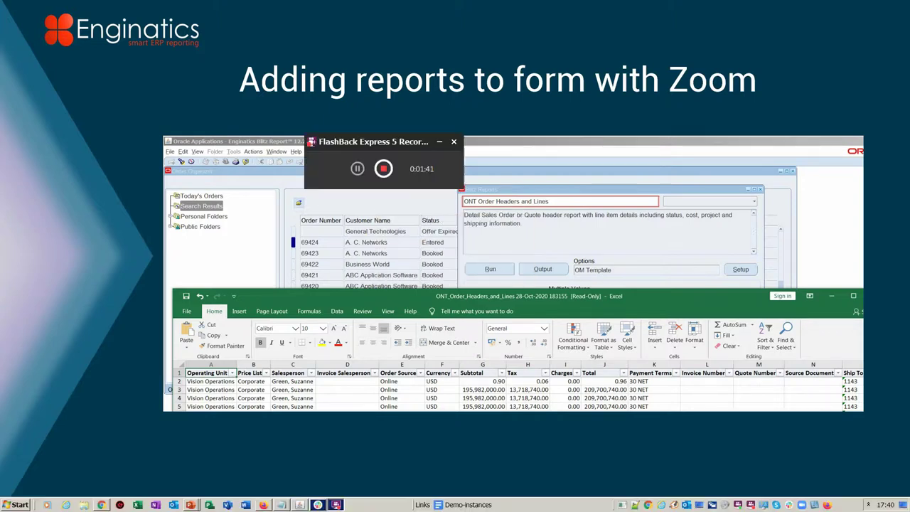
Switch from the Zoom slide presentation to the Oracle Applications window
key("alt+Tab")
key("Tab")
key("Tab")
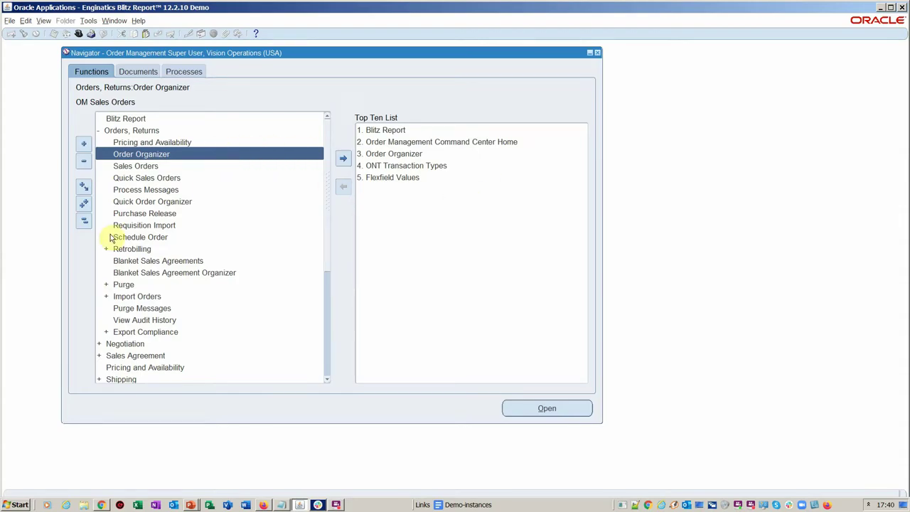
Collapse the Navigator tree and launch Blitz Report from the Top Ten List, showing 2436 reports
left_click(411, 134)
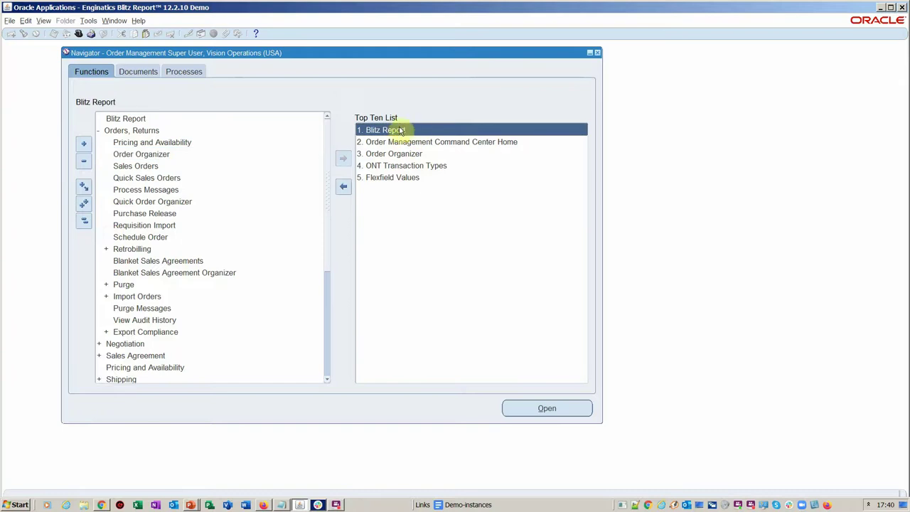
left_click(85, 223)
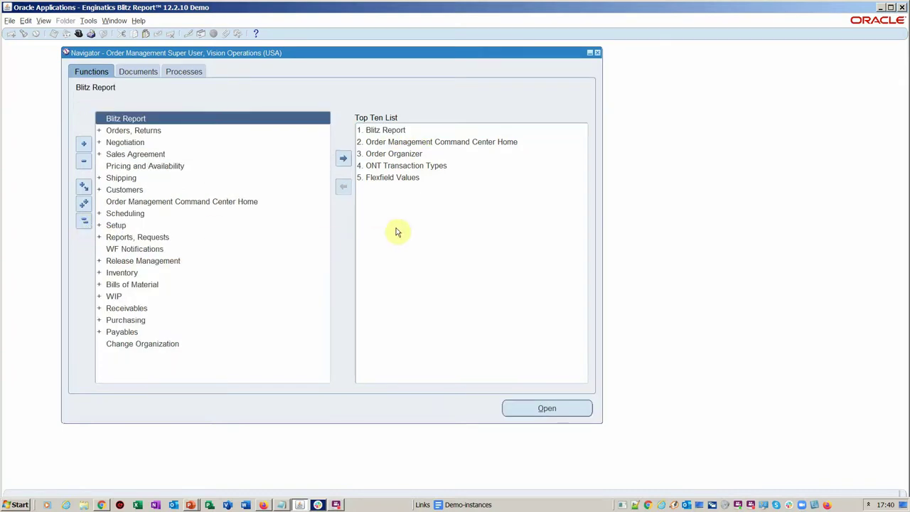
left_click(398, 131)
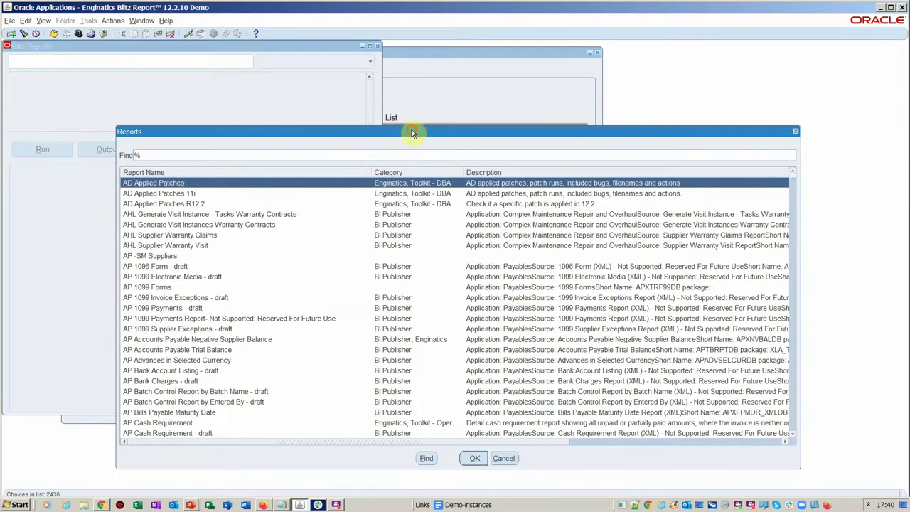
left_click_drag(411, 133, 475, 88)
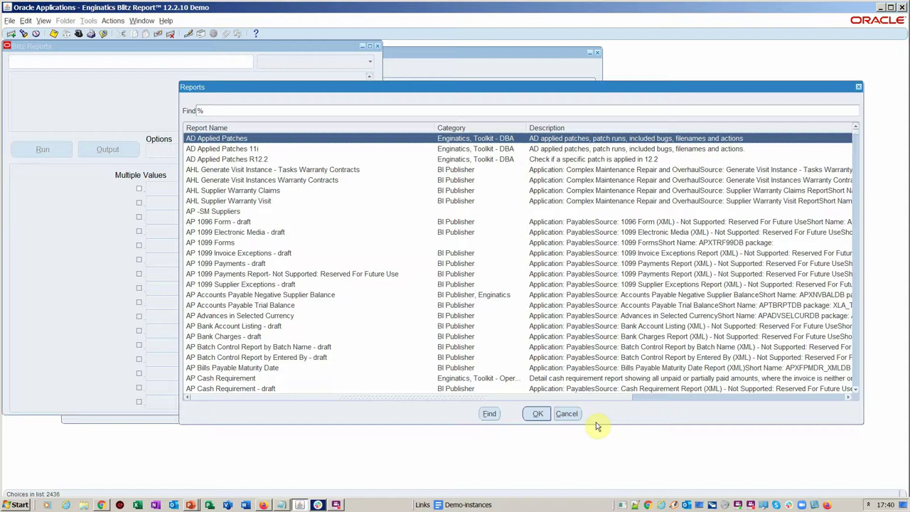
Restrict the reports list to the Toolkit - Operations category
left_click(567, 413)
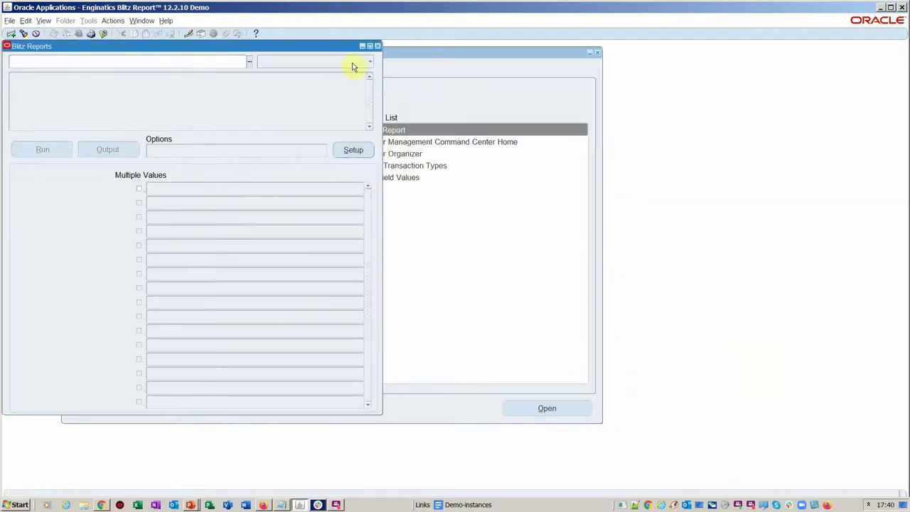
left_click(351, 62)
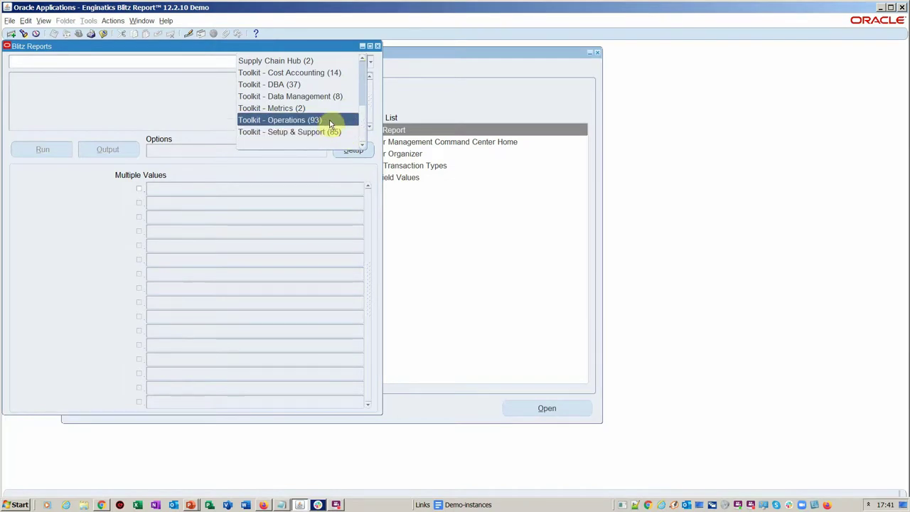
left_click(328, 120)
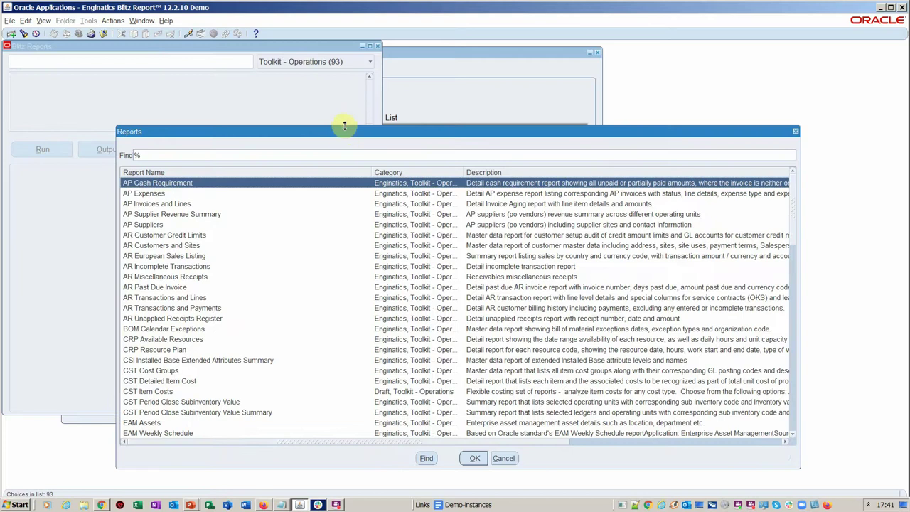
left_click_drag(344, 131, 406, 68)
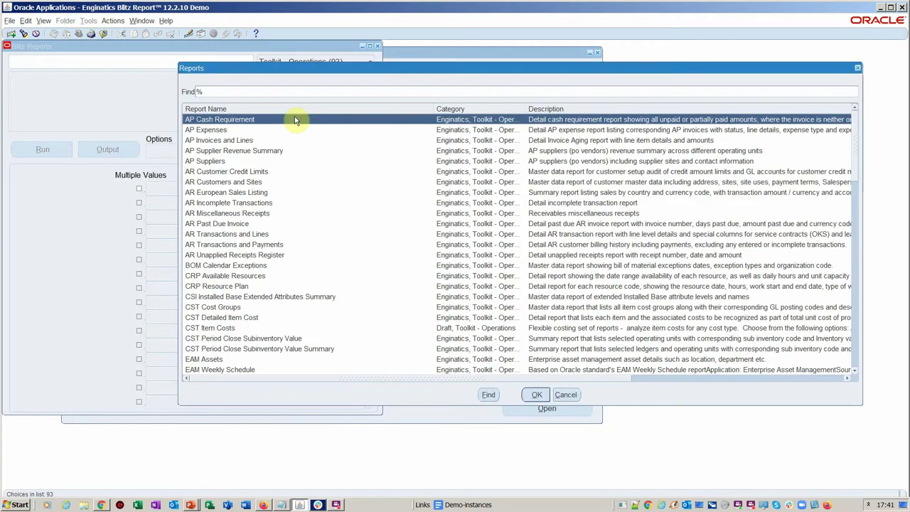
Find 'o' in the Operations list and load ONT Order Headers and Lines
scroll(265, 221, "down", 6)
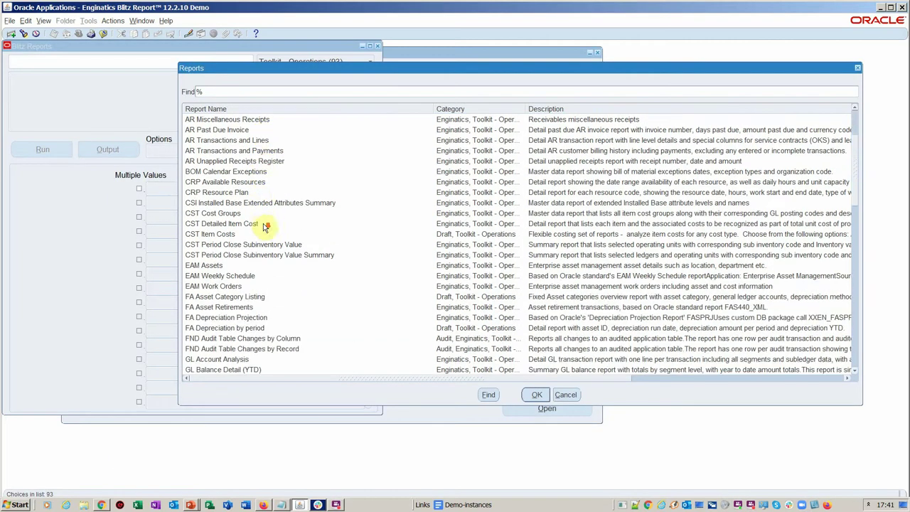
scroll(268, 222, "down", 7)
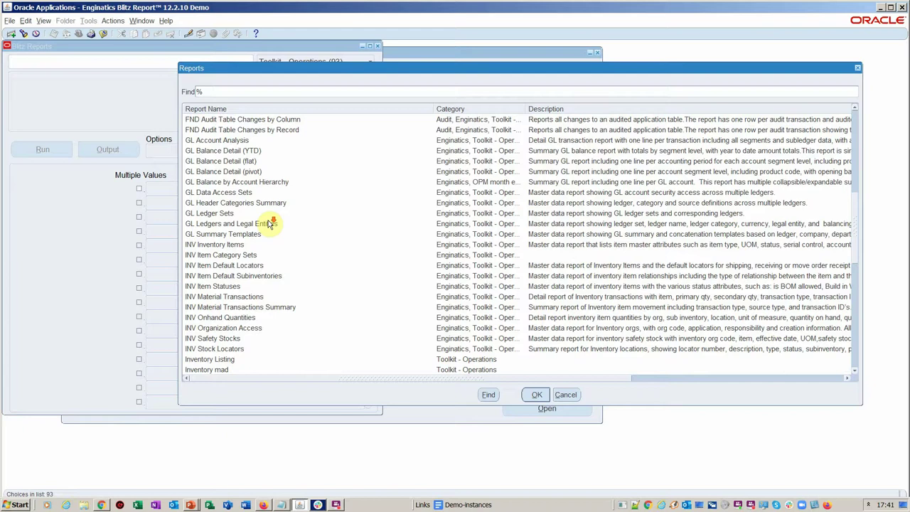
scroll(270, 222, "down", 1)
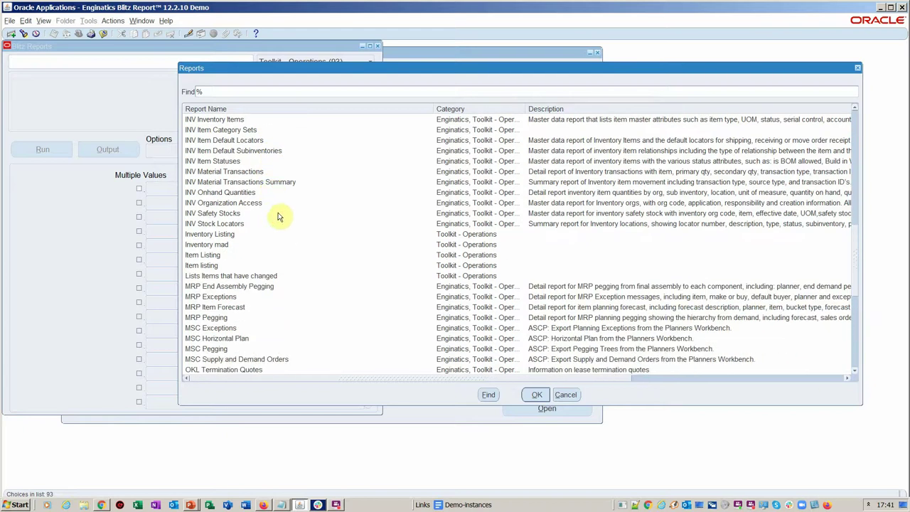
scroll(281, 216, "up", 2)
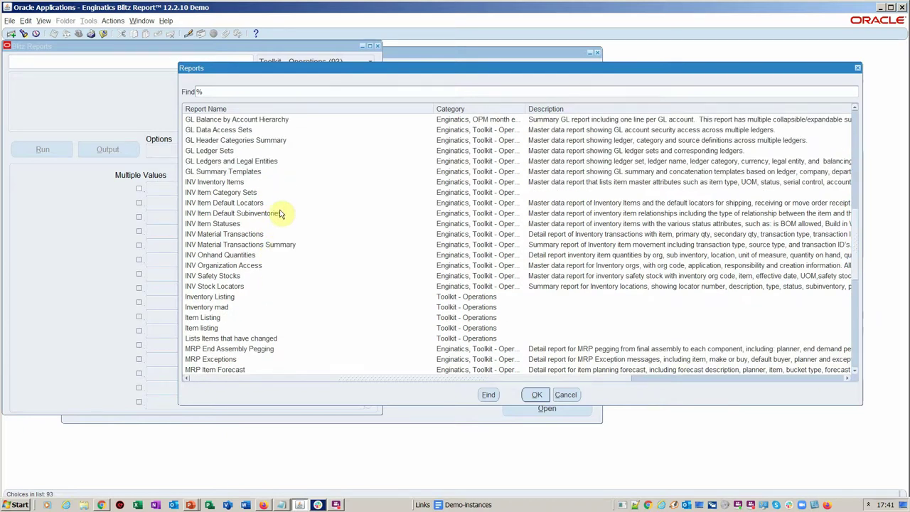
type("o")
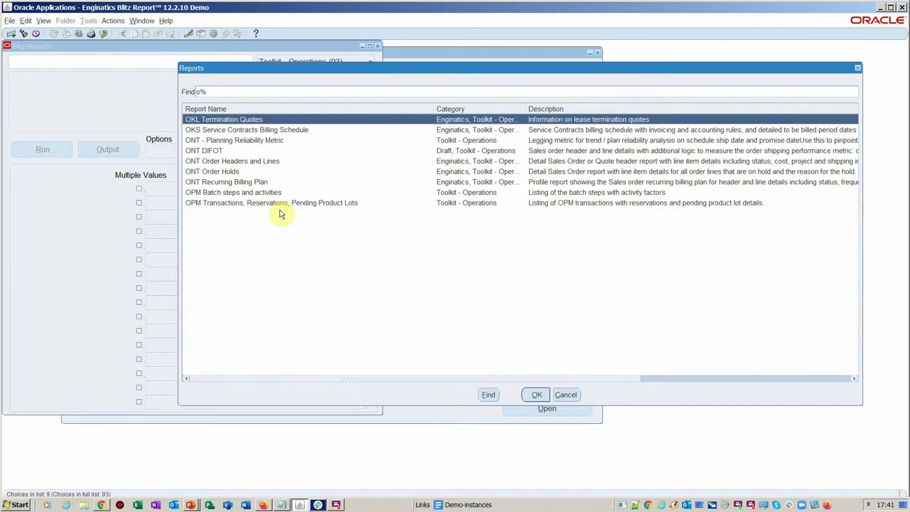
double_click(230, 161)
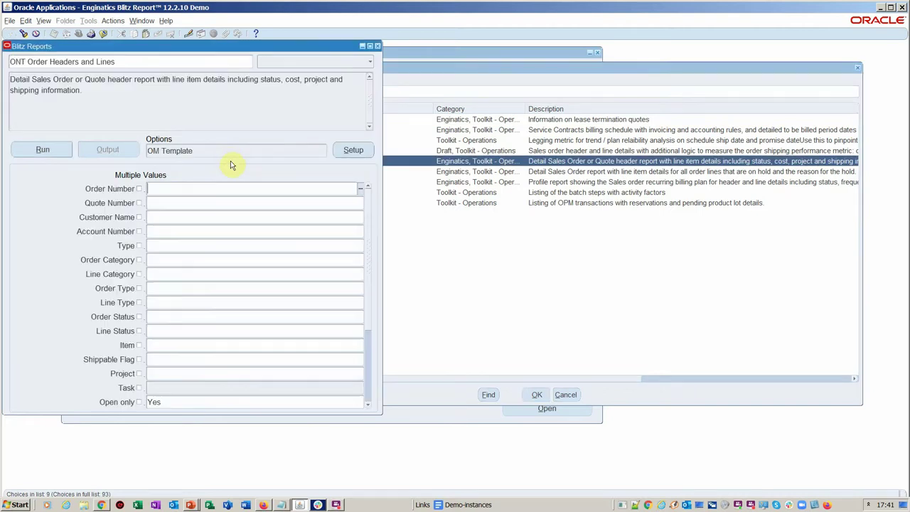
Open the report's Setup Assignments and review the available Level options
left_click(351, 149)
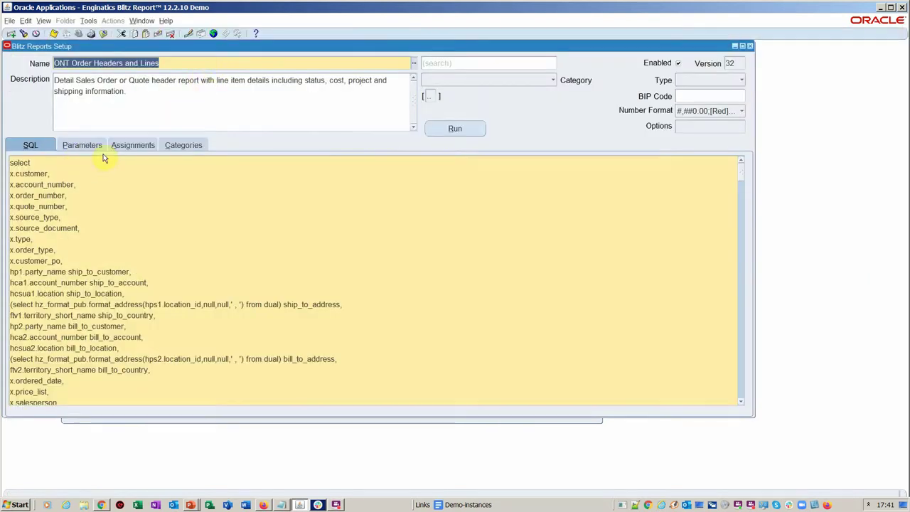
left_click(122, 146)
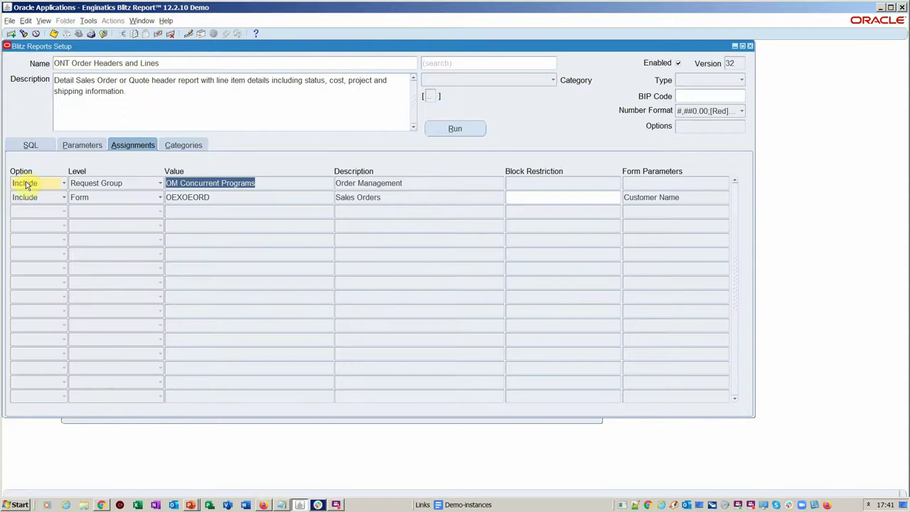
left_click(159, 184)
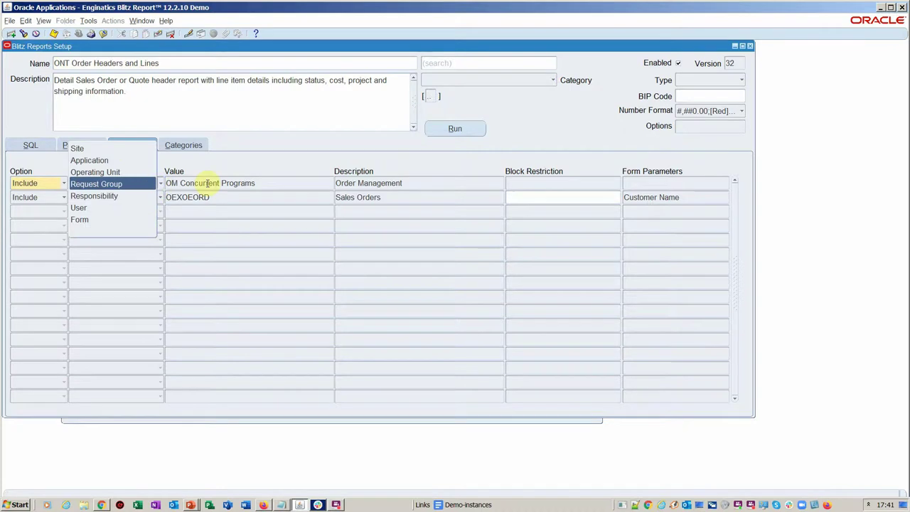
key("Down")
key("Down")
key("Down")
key("Escape")
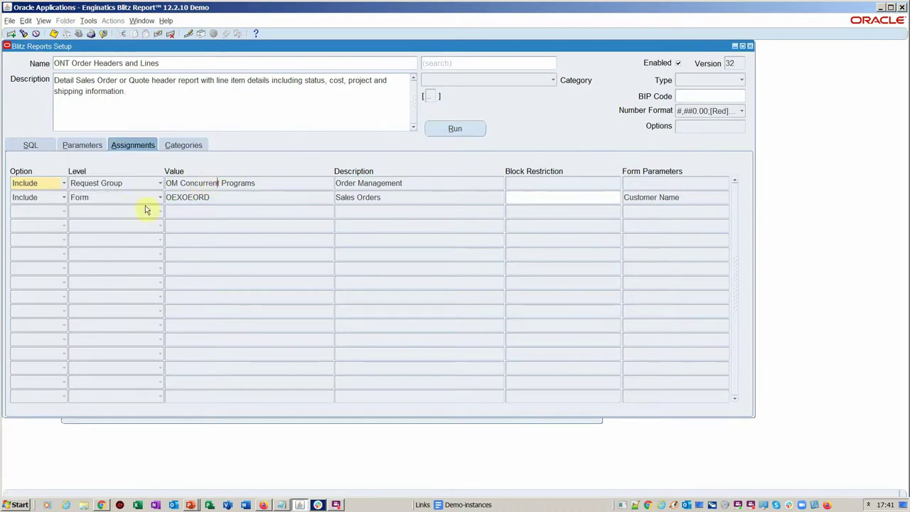
Show Form Parameters for the OEXOEORD assignment, mapping ORDERS_SUMMARY.SOLD_TO to Customer Name
left_click(149, 198)
left_click(149, 198)
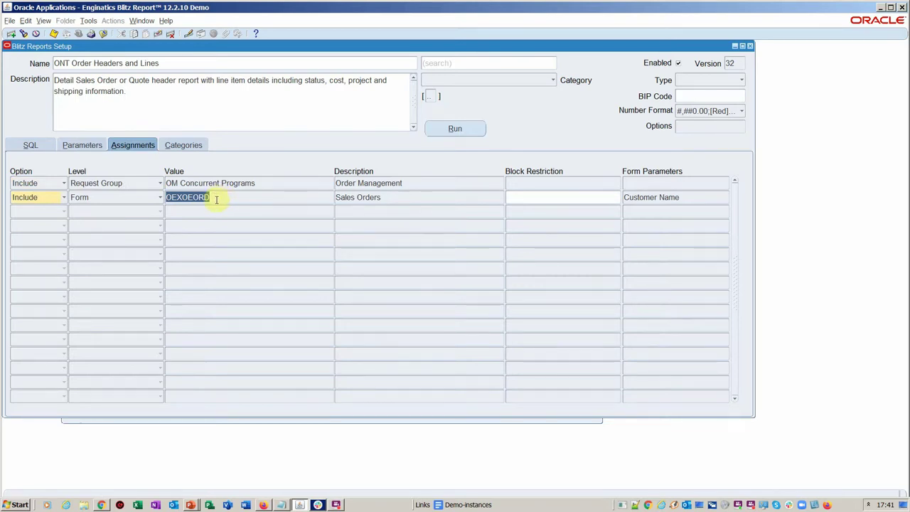
left_click(166, 21)
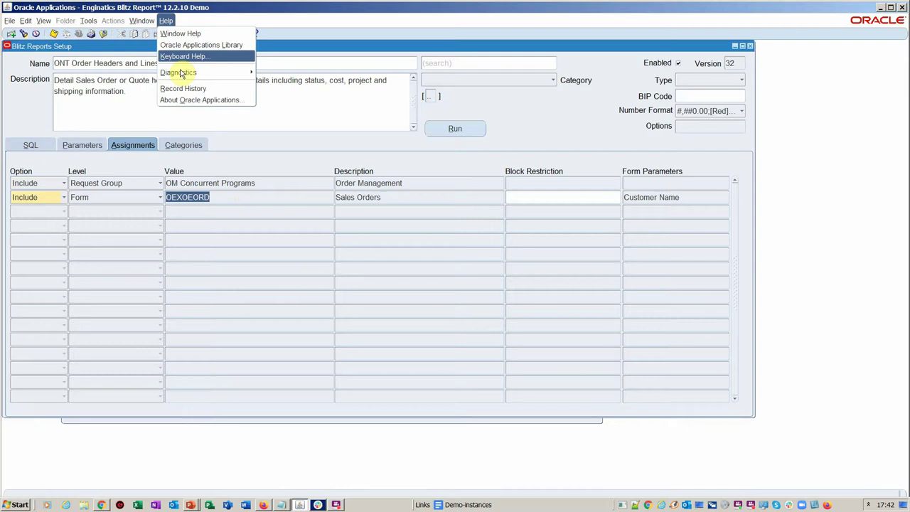
left_click(273, 200)
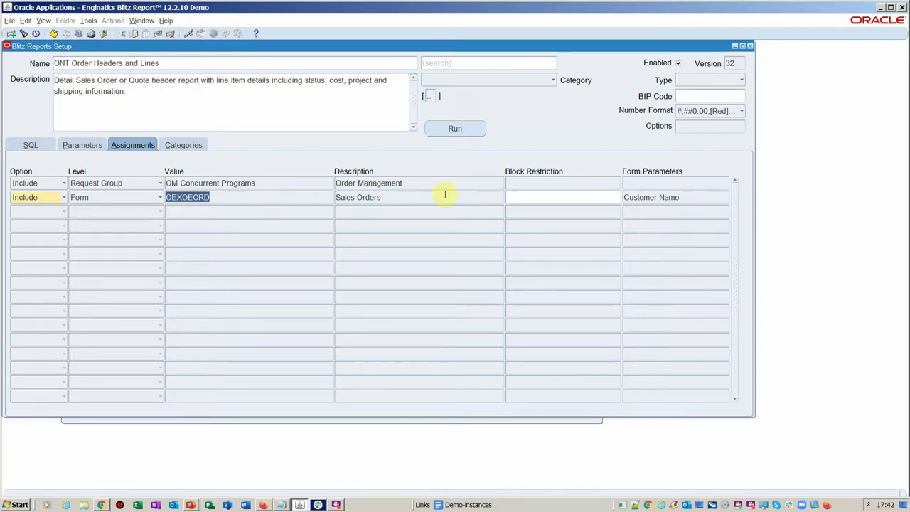
left_click(680, 197)
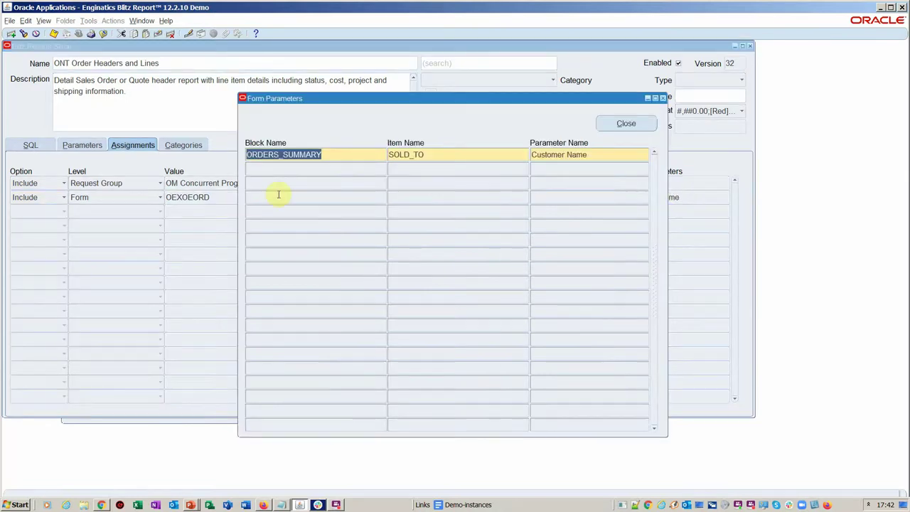
Select the SOLD_TO mapping and close the Form Parameters window
left_click(445, 150)
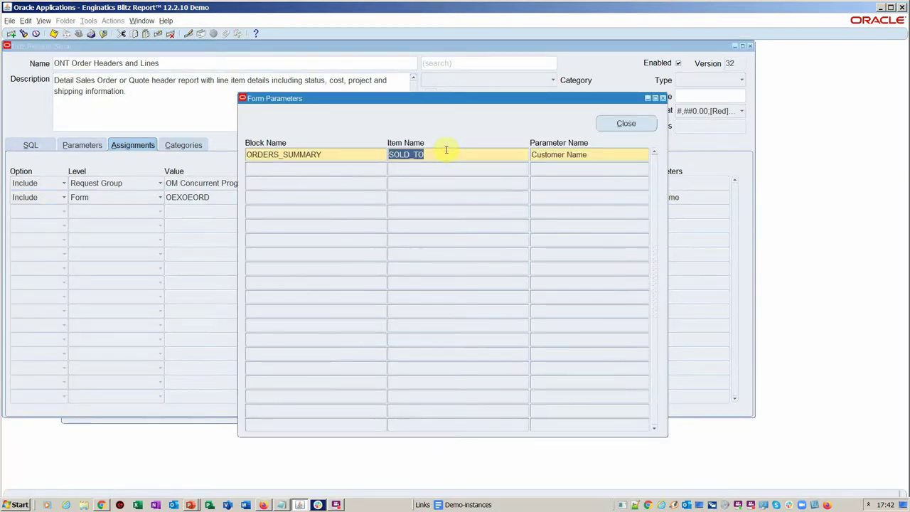
left_click(626, 123)
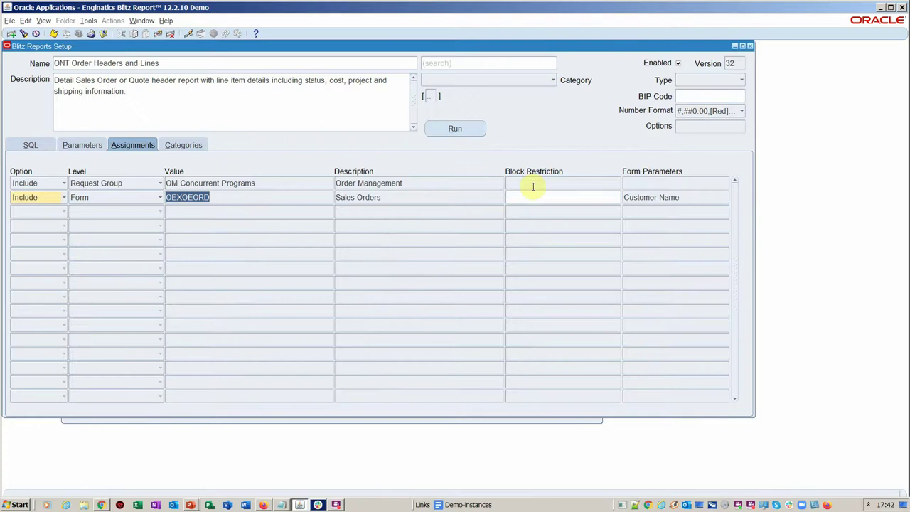
Close the Setup form and run a default Order Organizer search, confirming the long query
mouse_move(533, 186)
key("F4")
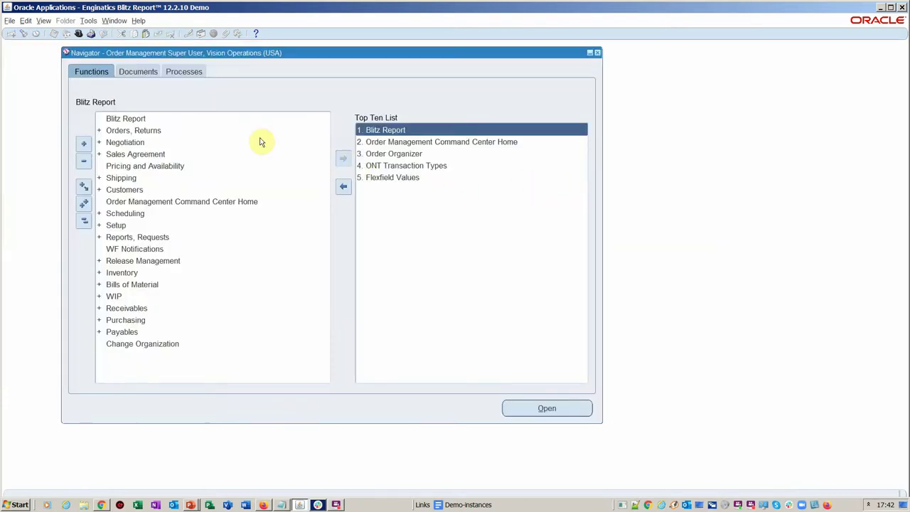
double_click(104, 132)
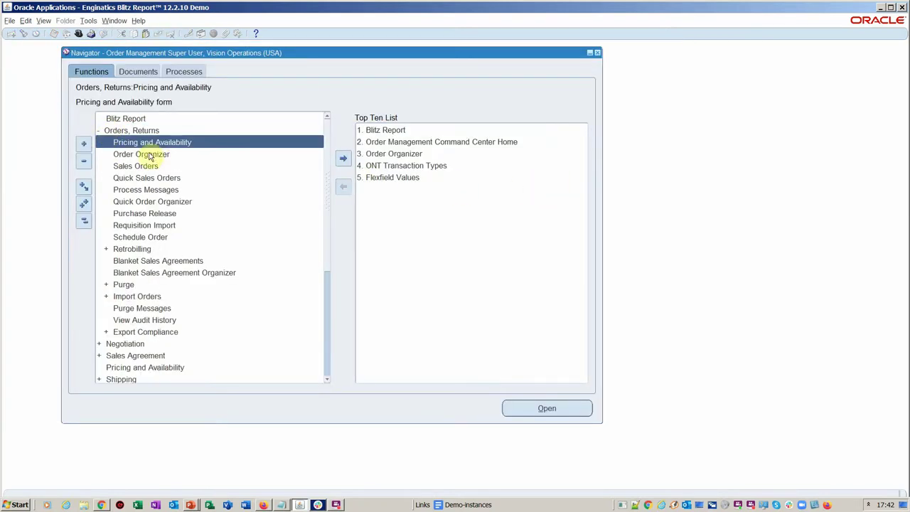
left_click(155, 156)
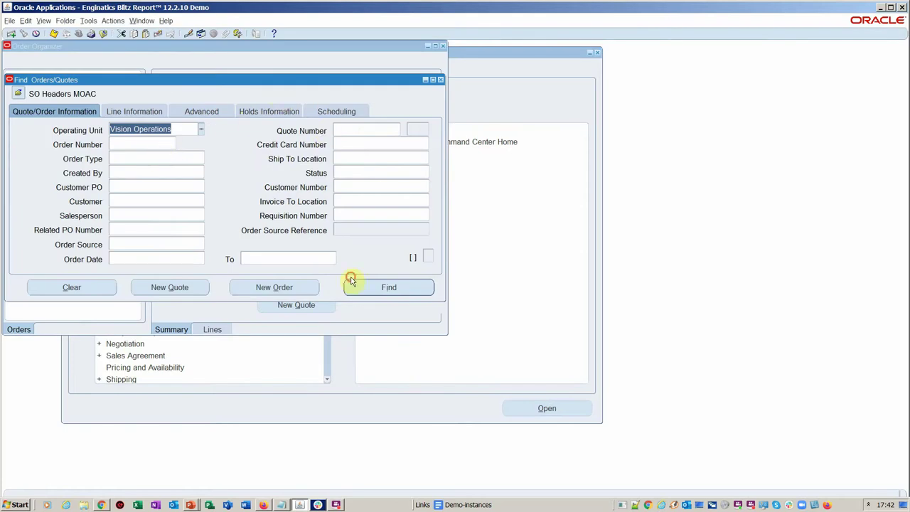
left_click(352, 281)
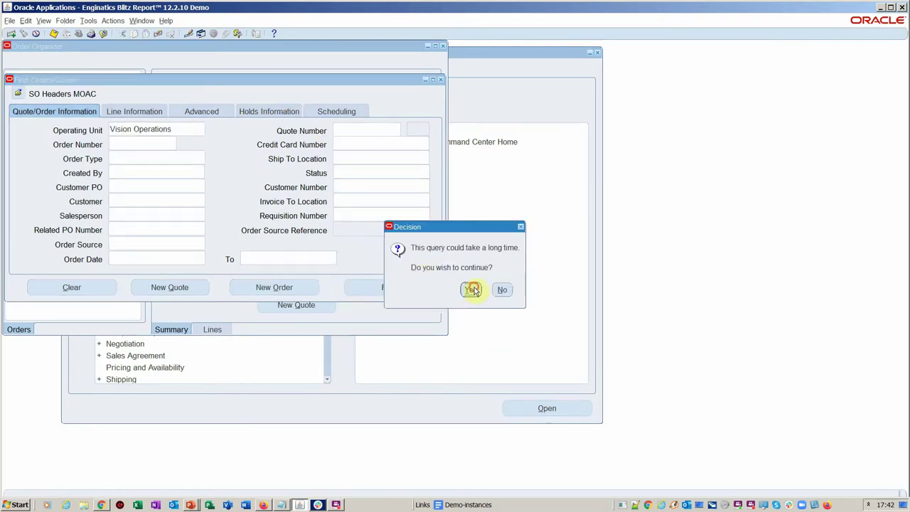
left_click(473, 291)
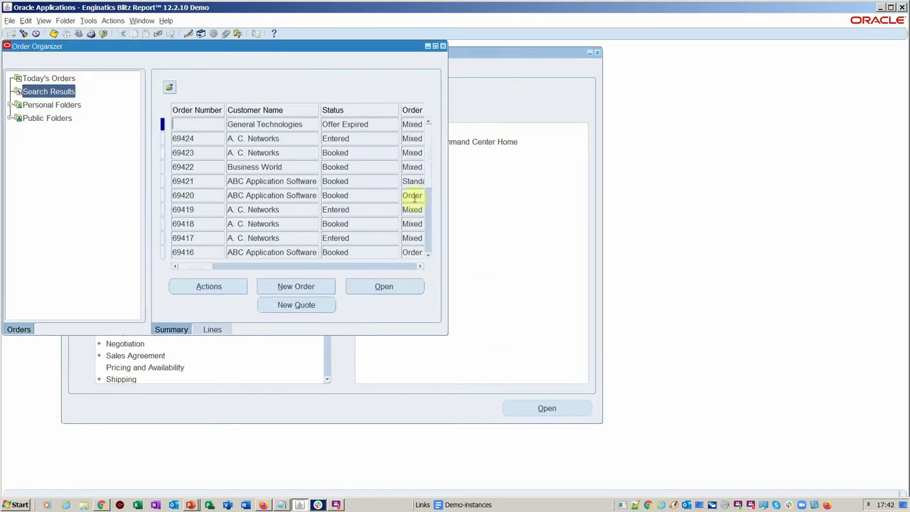
Review version details in Help > About Oracle Applications, then select order 69424's customer A. C. Networks
left_click(166, 21)
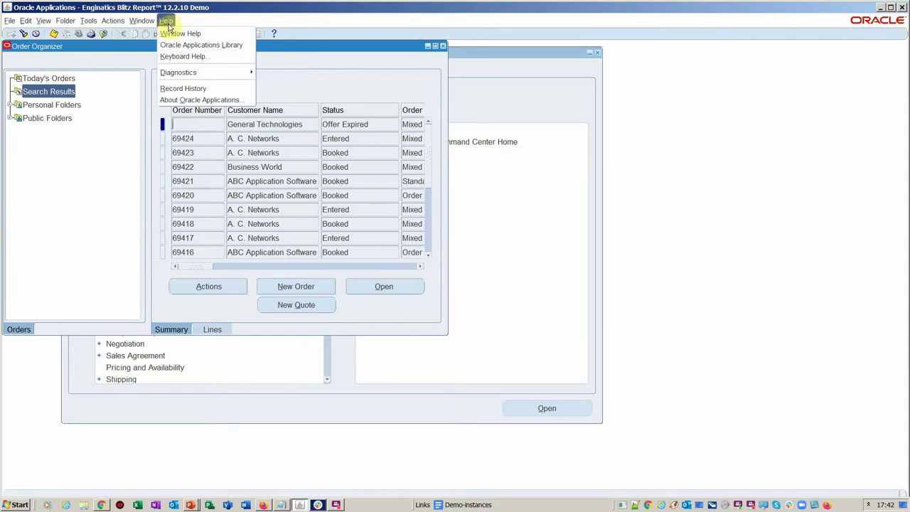
left_click(217, 101)
scroll(395, 254, "down", 2)
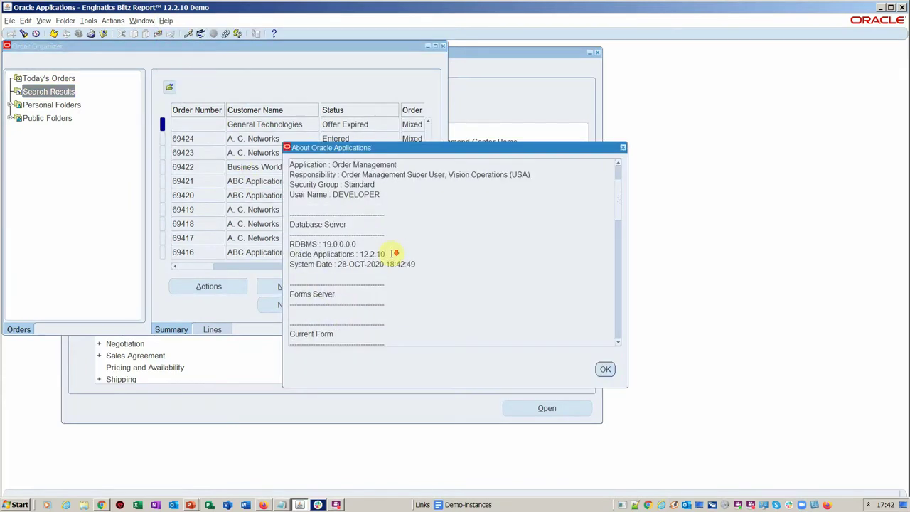
scroll(387, 227, "down", 2)
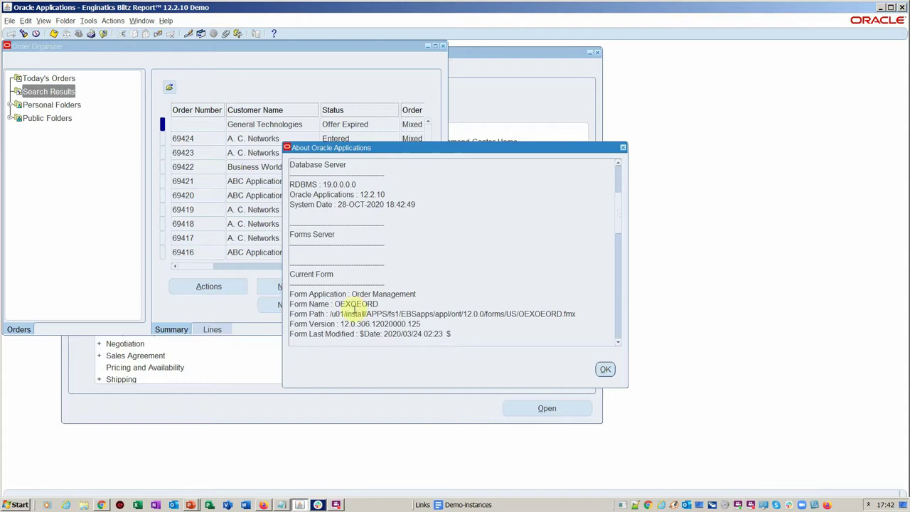
left_click(605, 370)
left_click(283, 139)
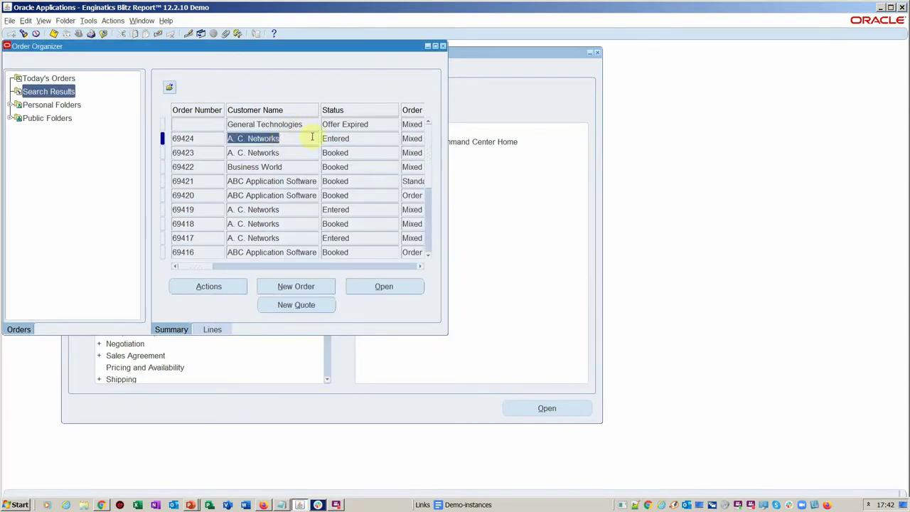
left_click(166, 21)
mouse_move(190, 78)
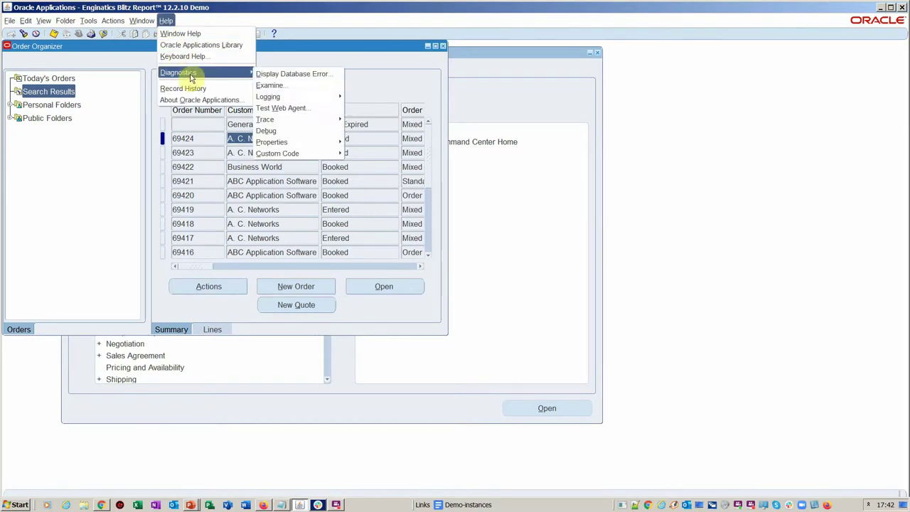
left_click(270, 86)
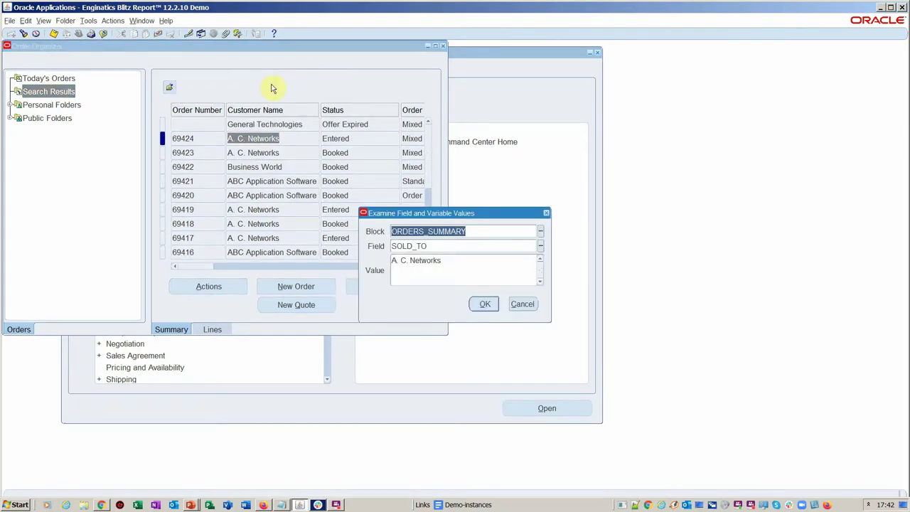
left_click(479, 247)
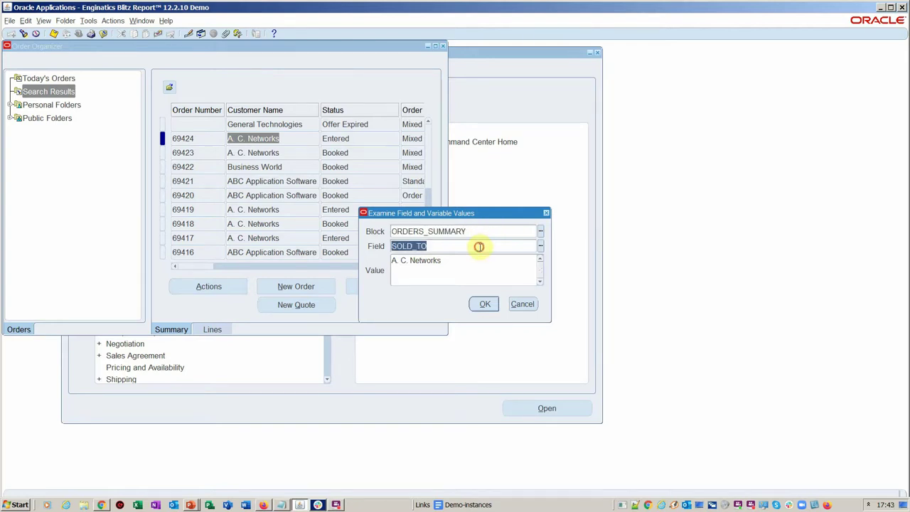
left_click(530, 304)
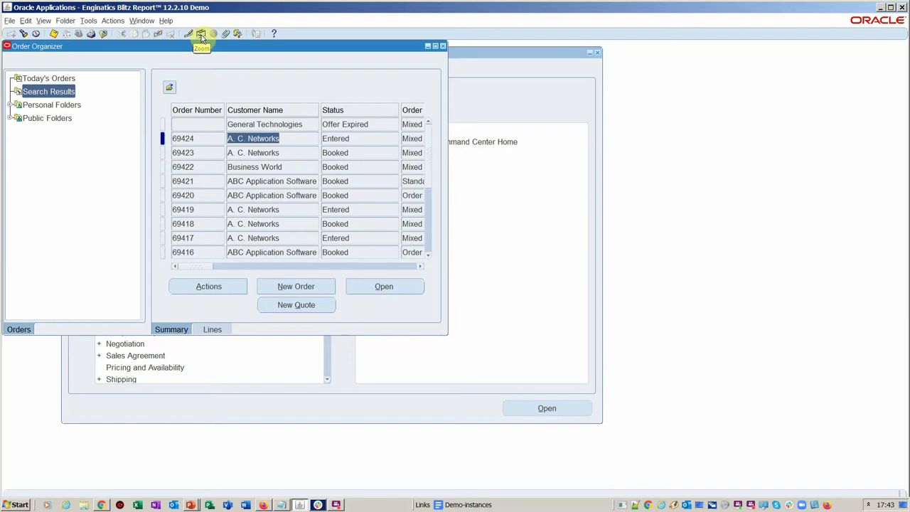
Zoom from customer A. C. Networks into Blitz Report and load ONT Order Headers and Lines
left_click(202, 36)
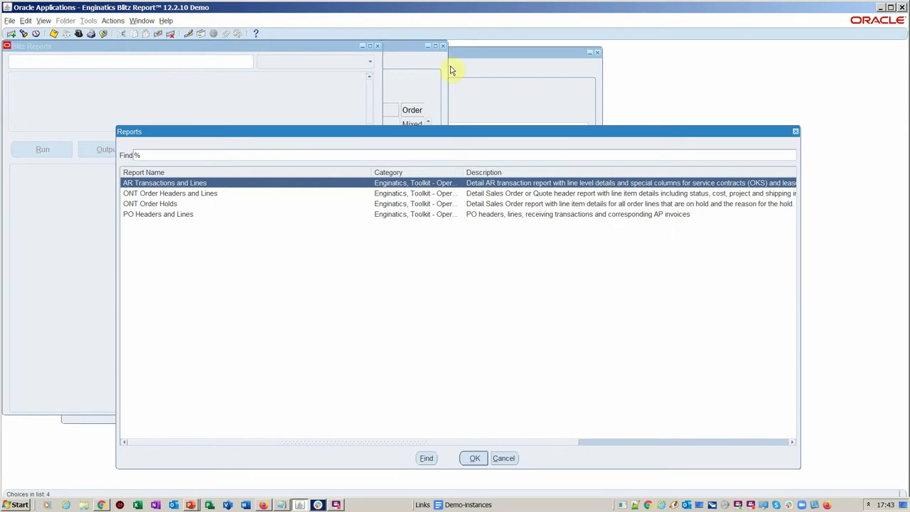
left_click_drag(225, 136, 295, 81)
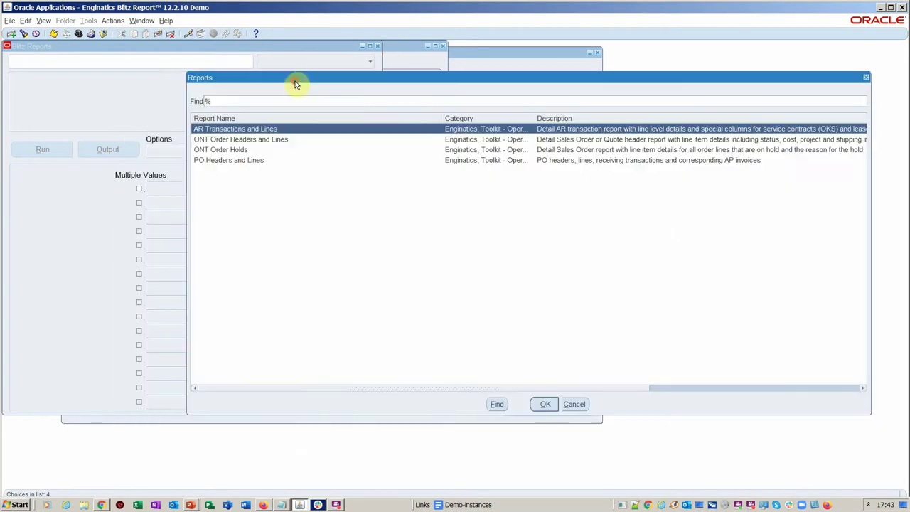
left_click(277, 142)
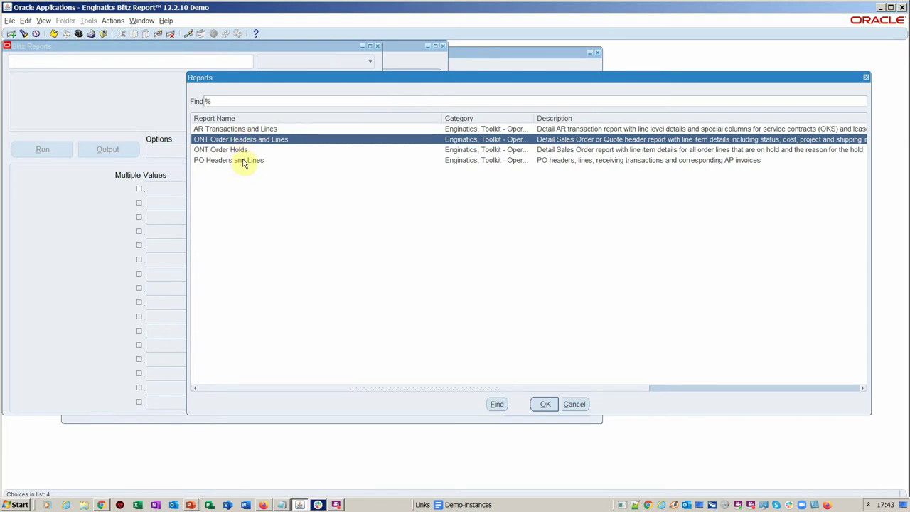
double_click(264, 140)
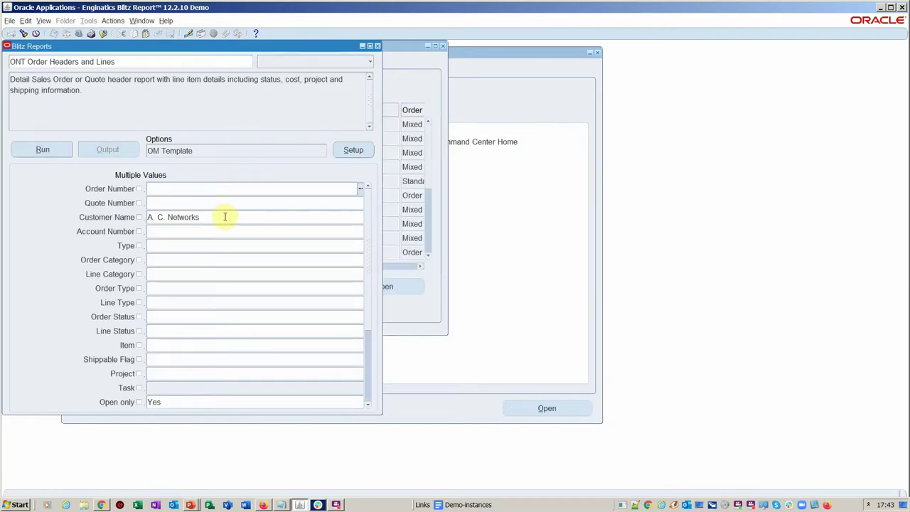
Check the prefilled Customer Name A. C. Networks and move the report parameters window right
triple_click(225, 218)
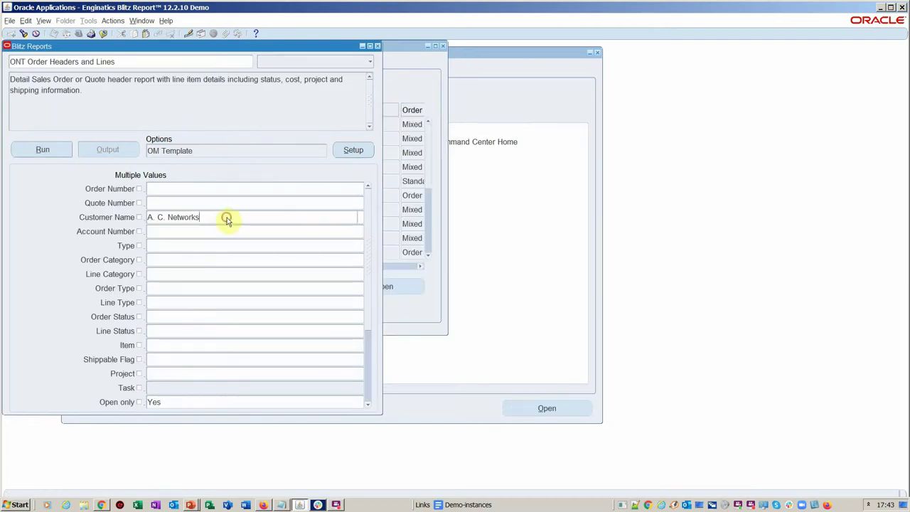
left_click(400, 84)
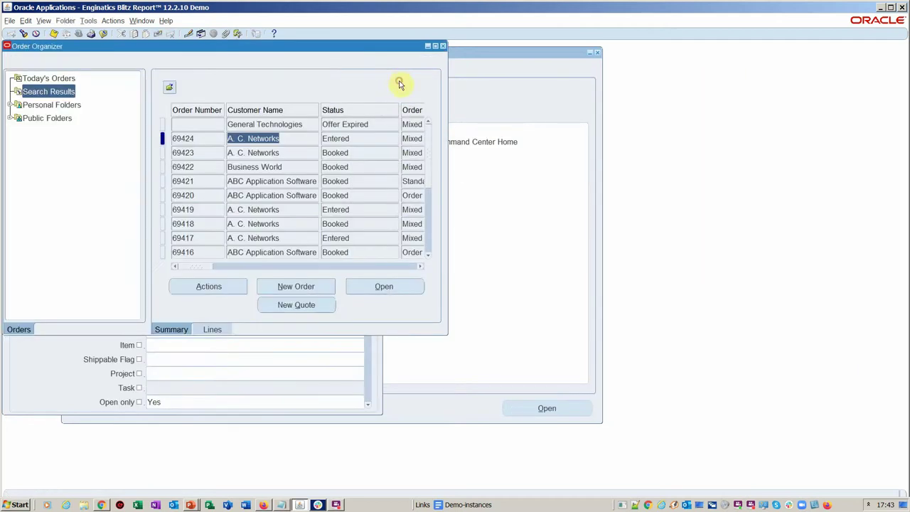
left_click(375, 348)
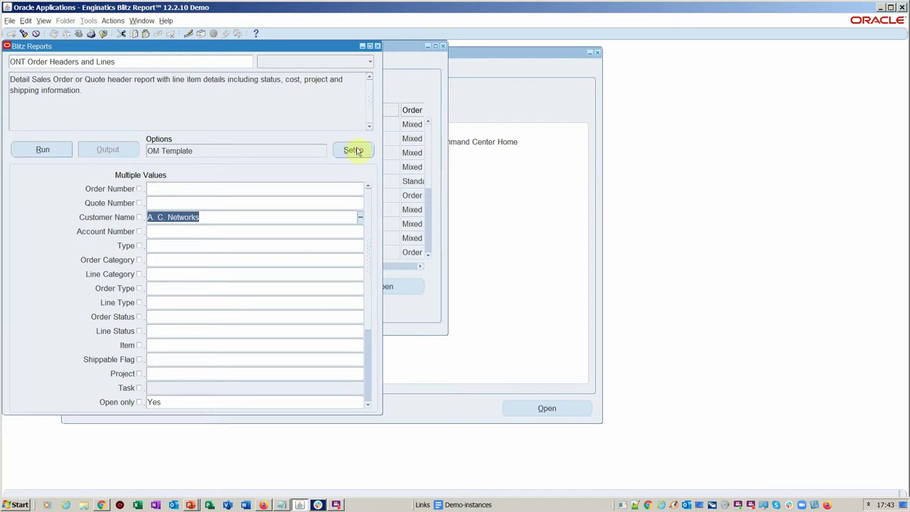
left_click_drag(132, 46, 269, 50)
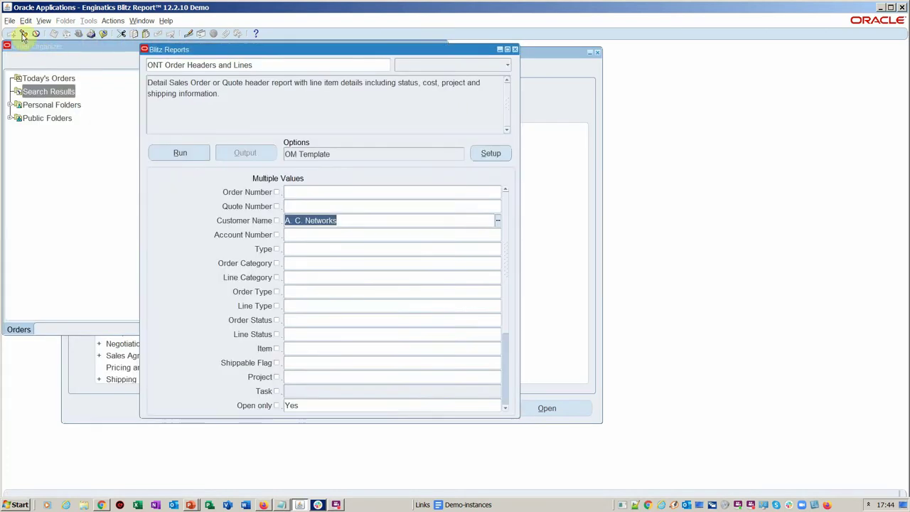
left_click(10, 20)
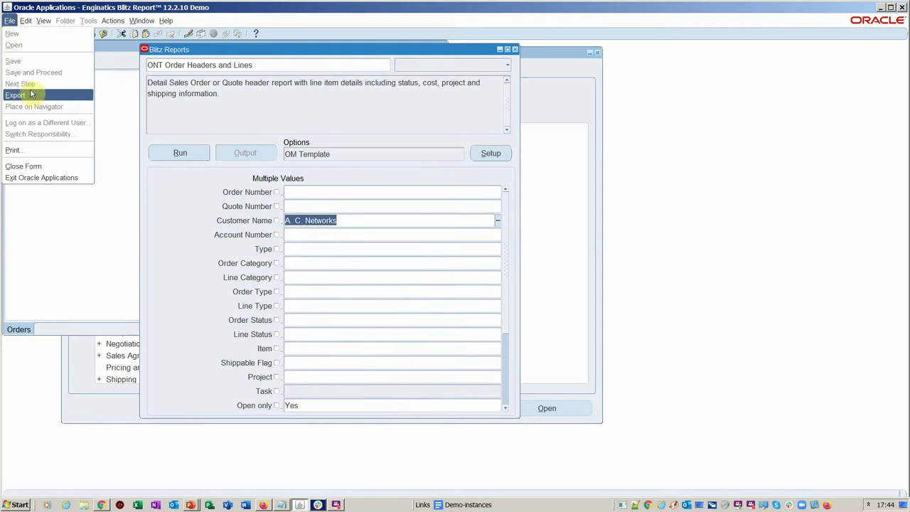
left_click(338, 51)
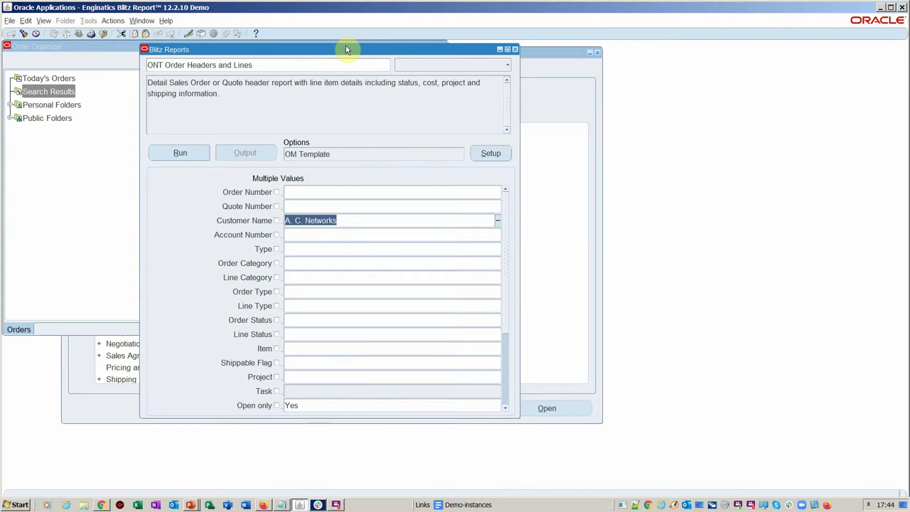
Run the report and browse the Excel headers from Subtotal to Warehouse, then return to Oracle
left_click(201, 155)
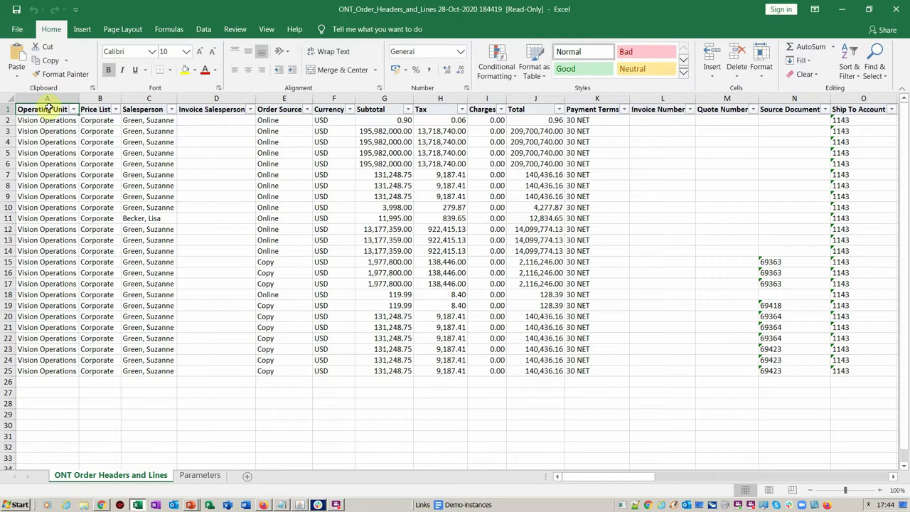
left_click(386, 119)
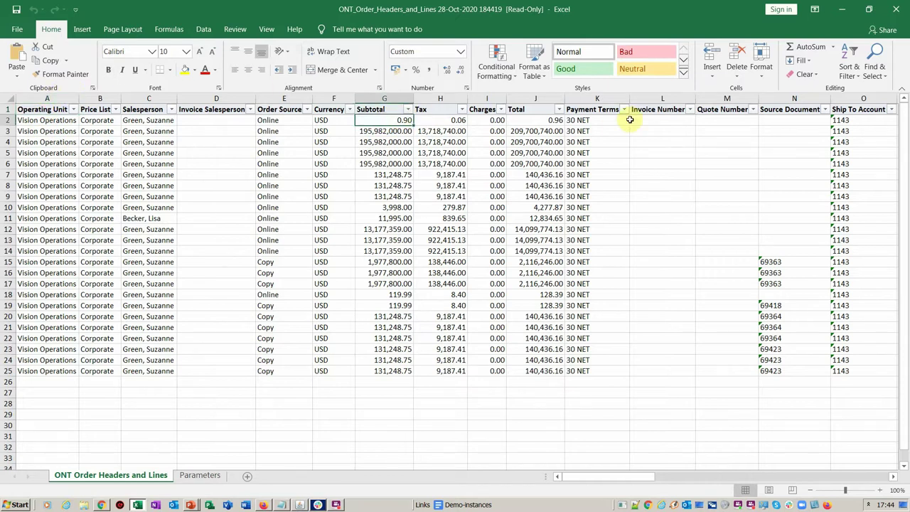
key("Up")
key("Right")
key("Right")
key("Right")
key("Right")
key("Right")
key("Right")
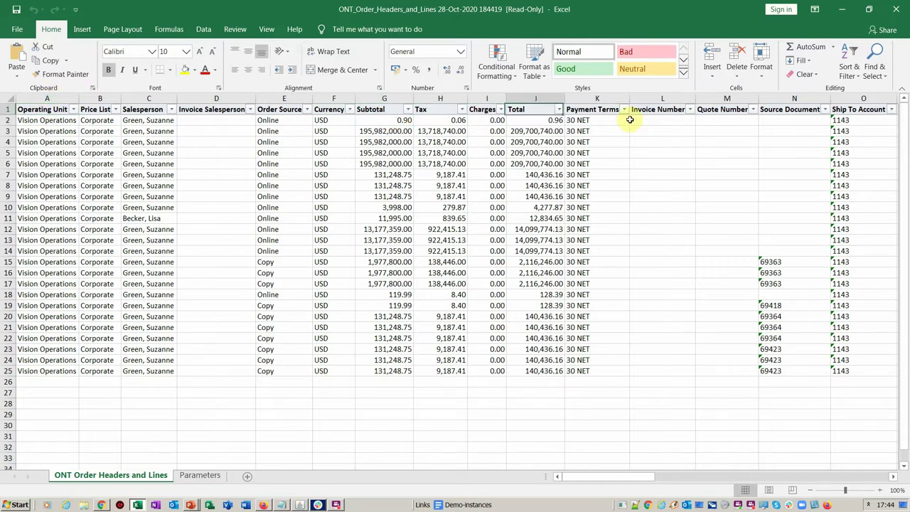
key("Right")
key("Right")
key("Right")
key("Right")
key("Right")
key("Right")
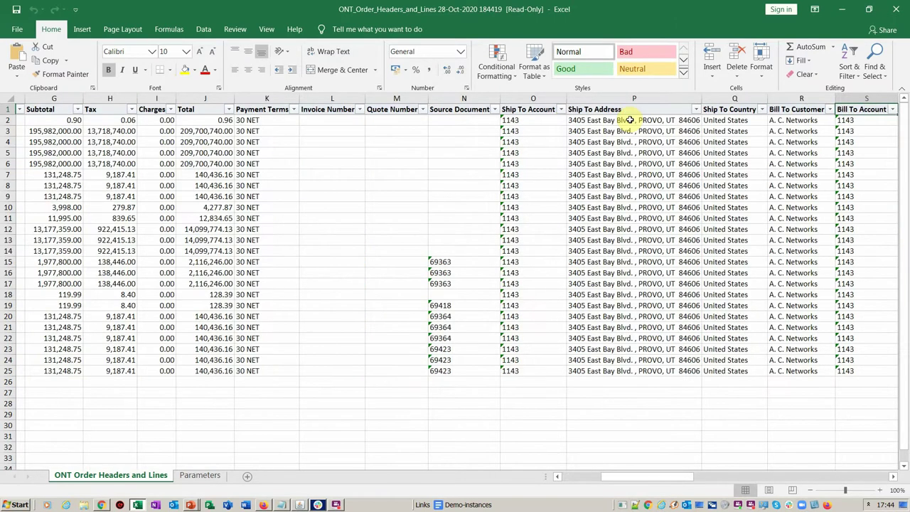
key("Right")
key("Right")
key("Right")
key("Right")
key("Right")
key("Right")
key("Right")
key("Right")
key("Right")
key("Right")
key("Right")
key("Right")
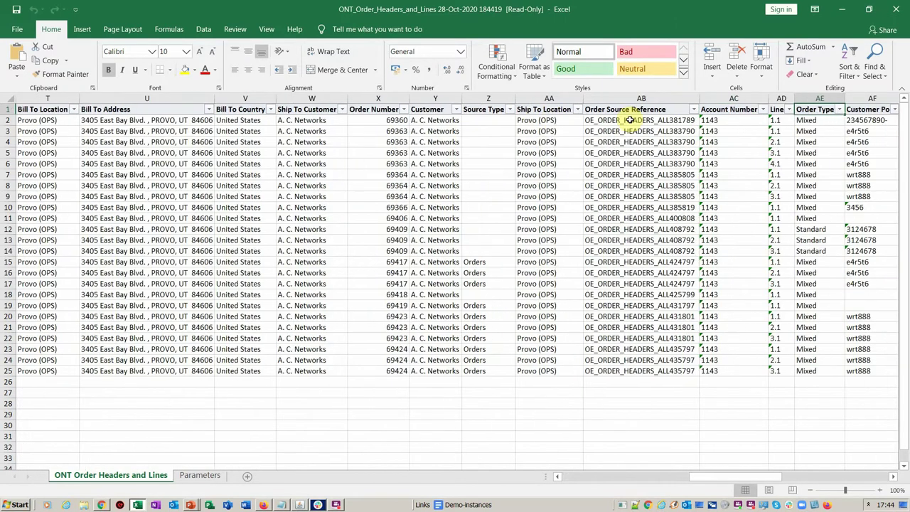
key("Right")
key("Right")
key("Right")
key("Right")
key("Right")
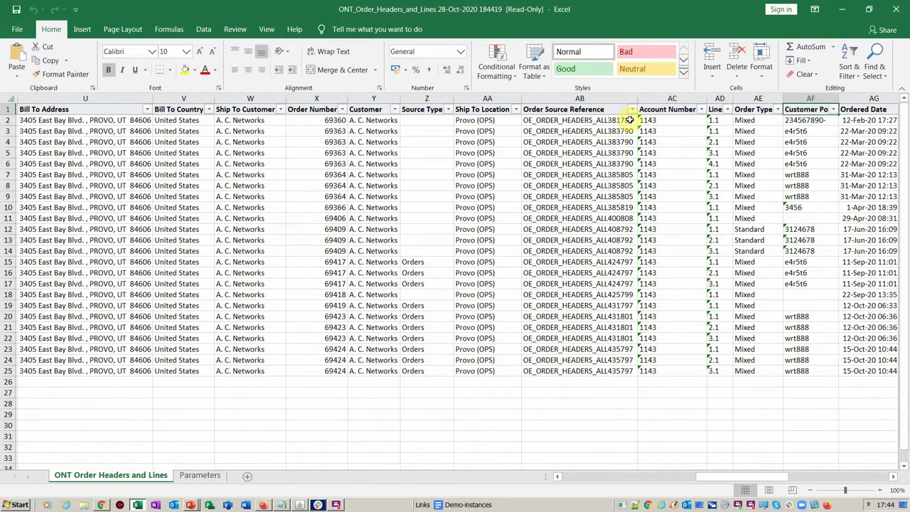
key("alt+Tab")
key("alt+Tab")
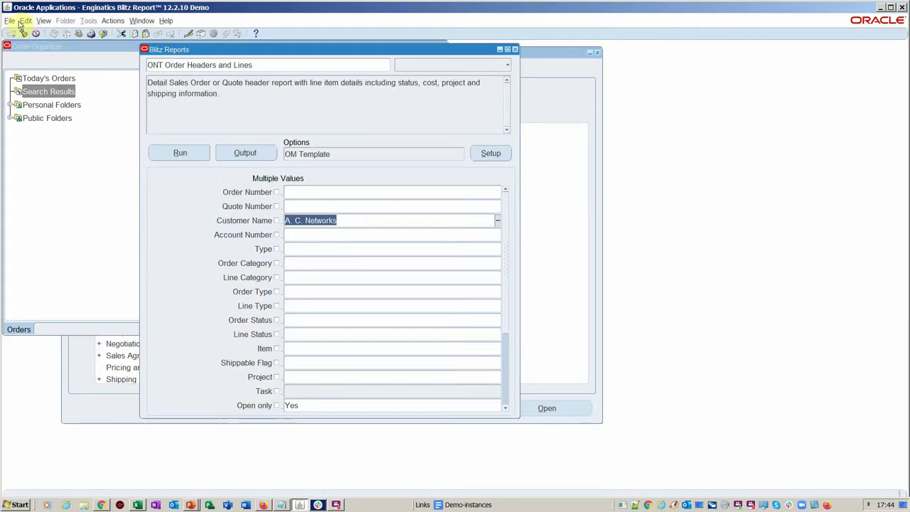
Open View > Requests, find all requests and select the latest ONT Order Headers and Lines run
left_click(43, 21)
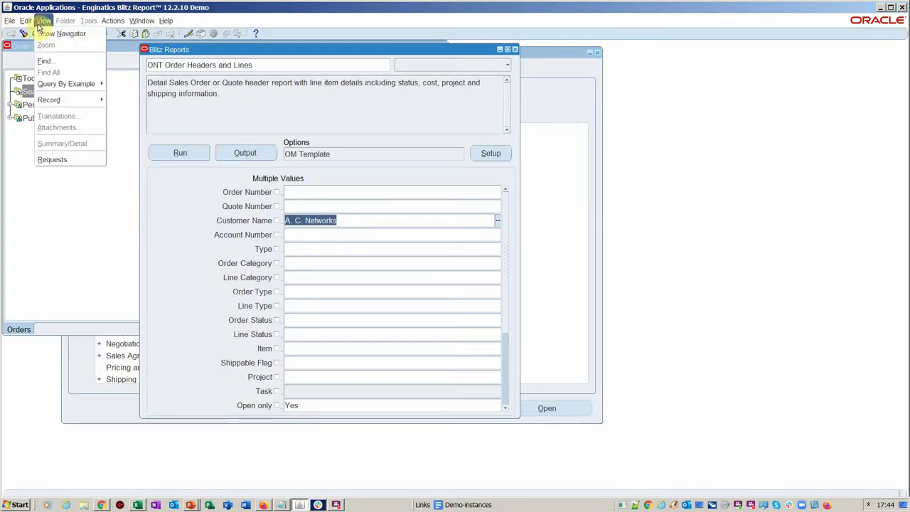
left_click(46, 161)
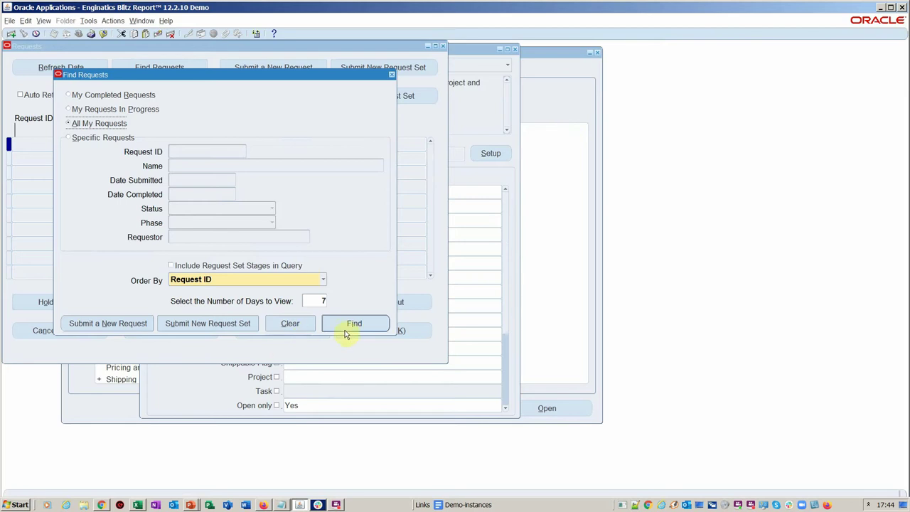
left_click(347, 322)
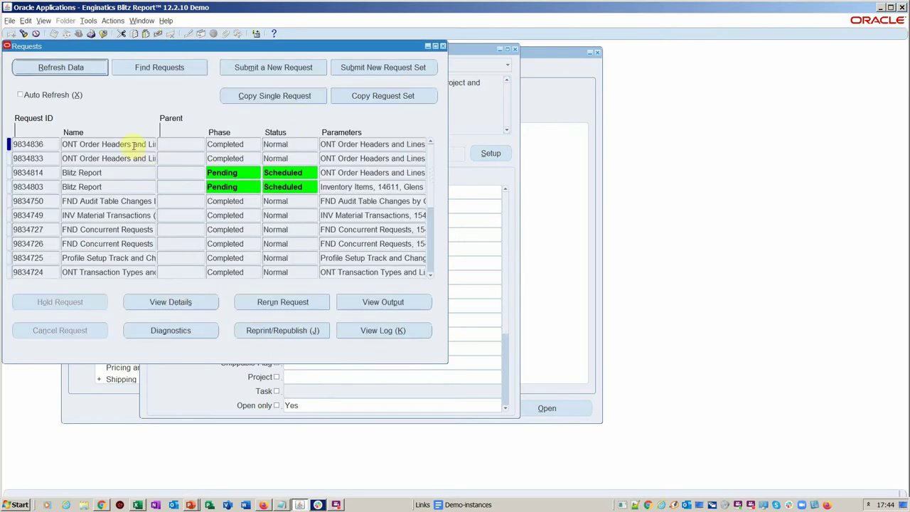
left_click(128, 144)
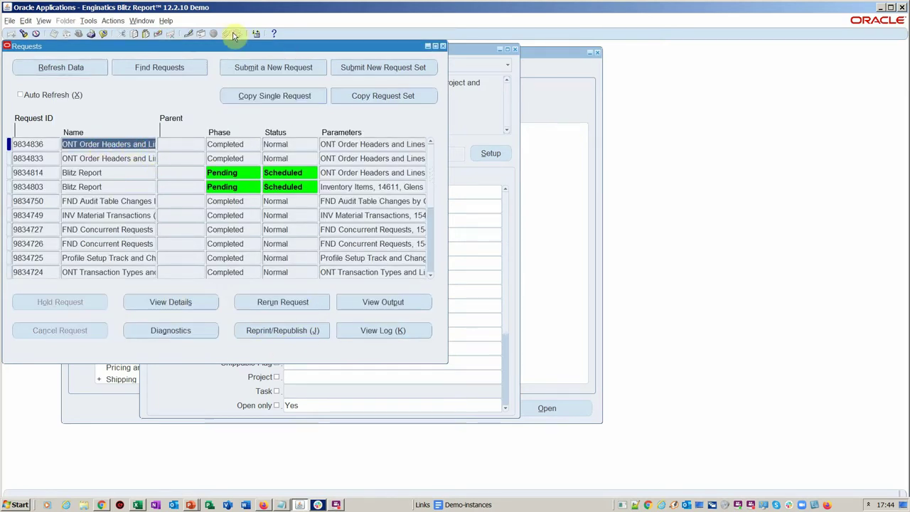
View the request's full name in the Editor, then close it without changes
key("ctrl+e")
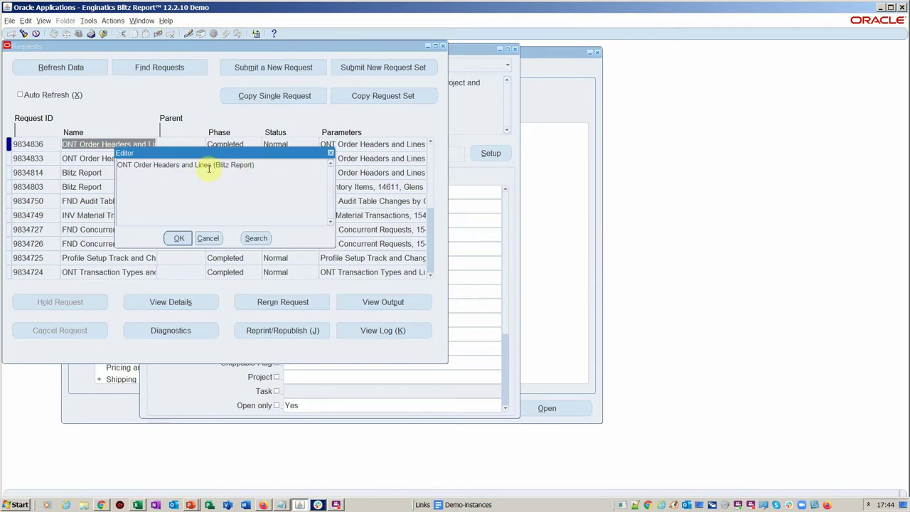
left_click_drag(212, 165, 115, 171)
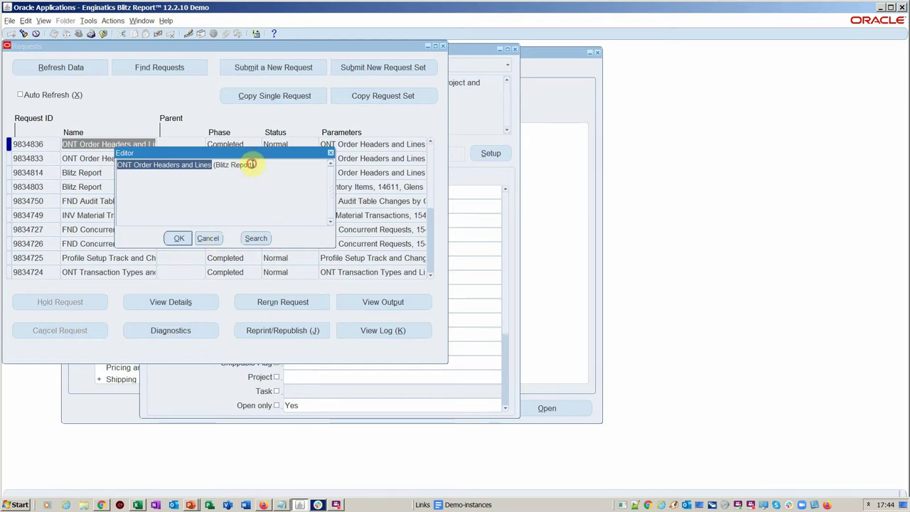
left_click_drag(254, 164, 217, 165)
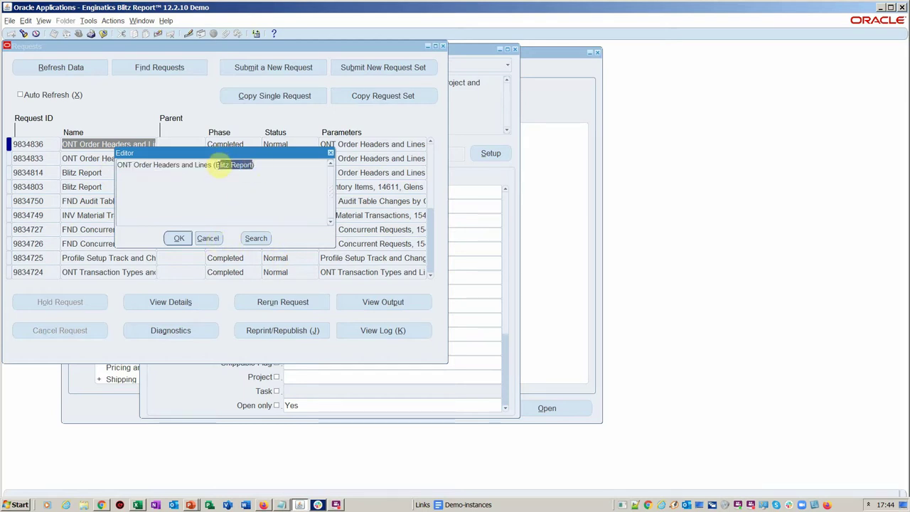
left_click(207, 238)
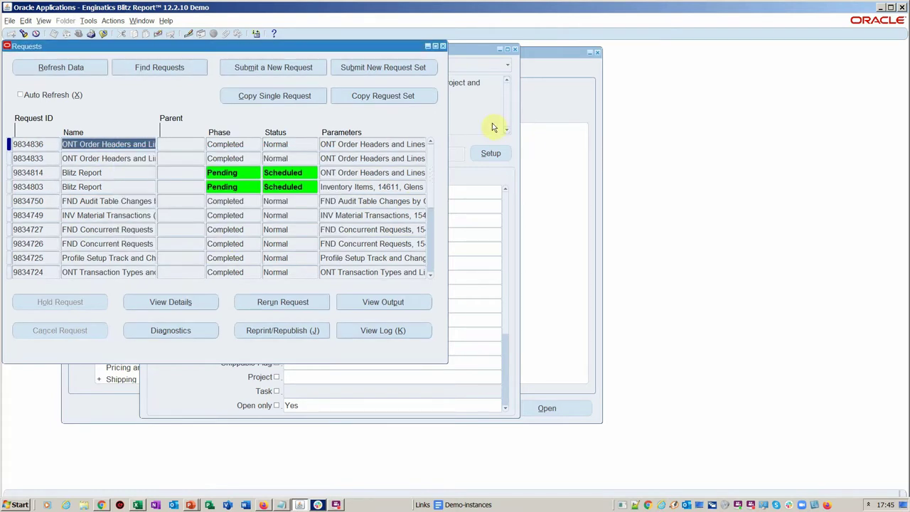
Open the ONT Order Headers and Lines setup and review the Sql Text of versions 32, 31 and 30
left_click(479, 48)
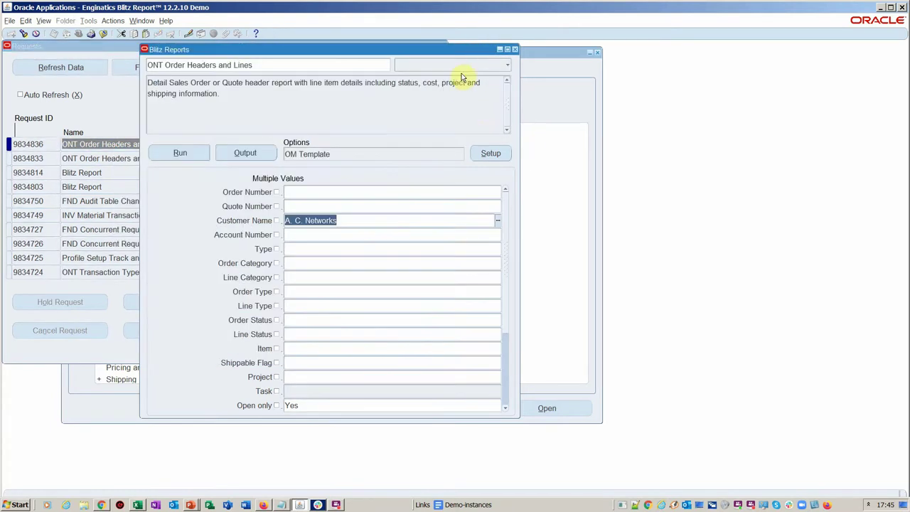
left_click(493, 157)
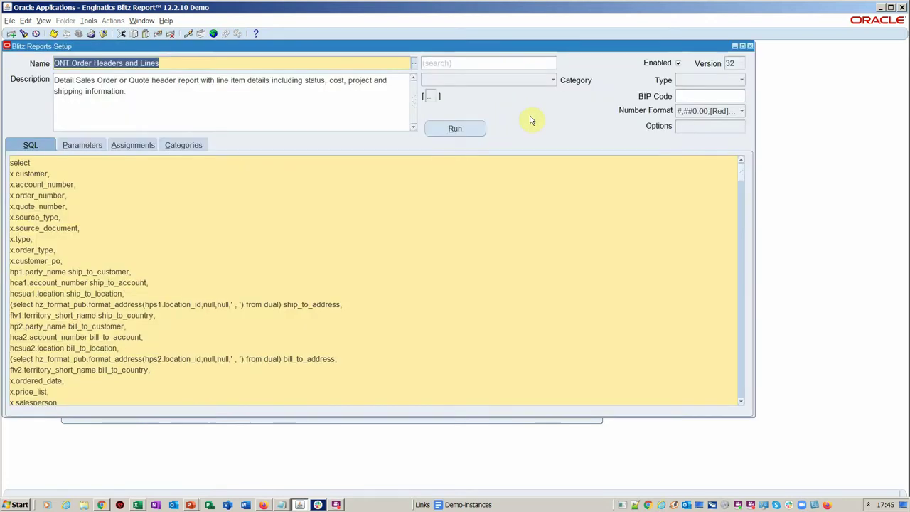
left_click(737, 62)
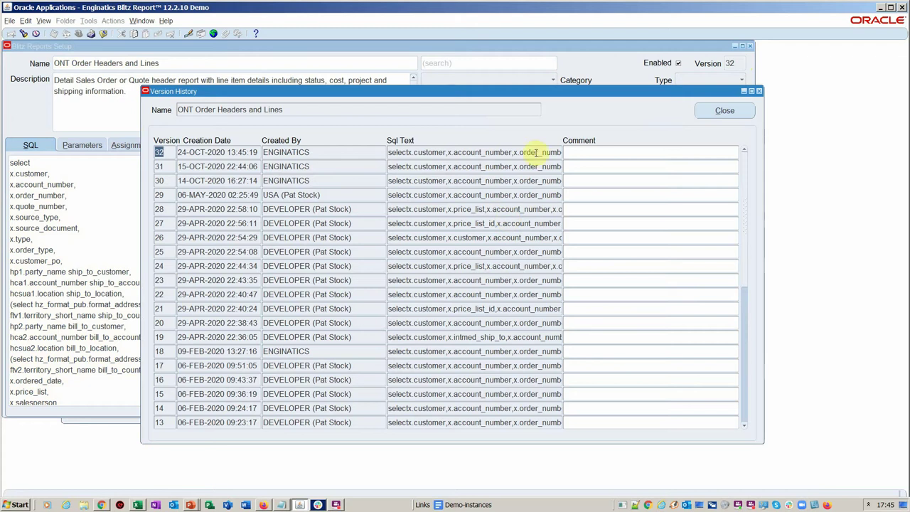
left_click(585, 154)
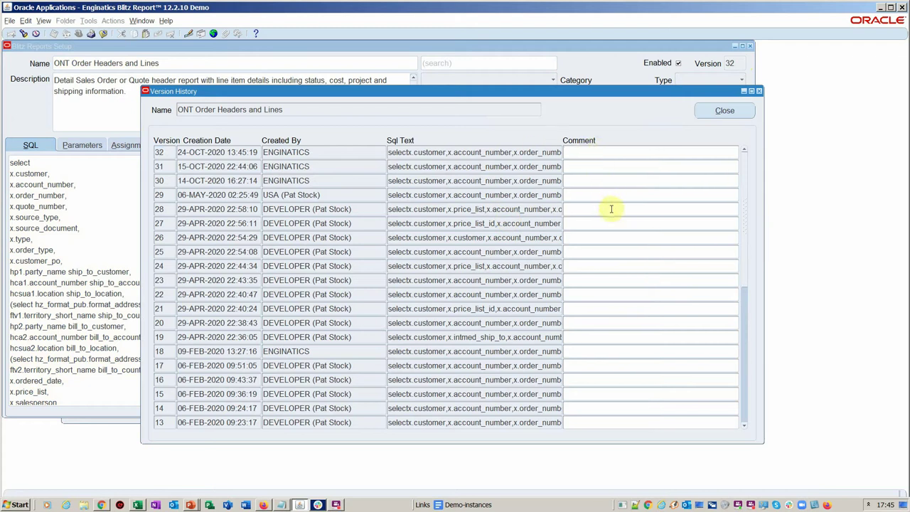
left_click(512, 153)
left_click(523, 166)
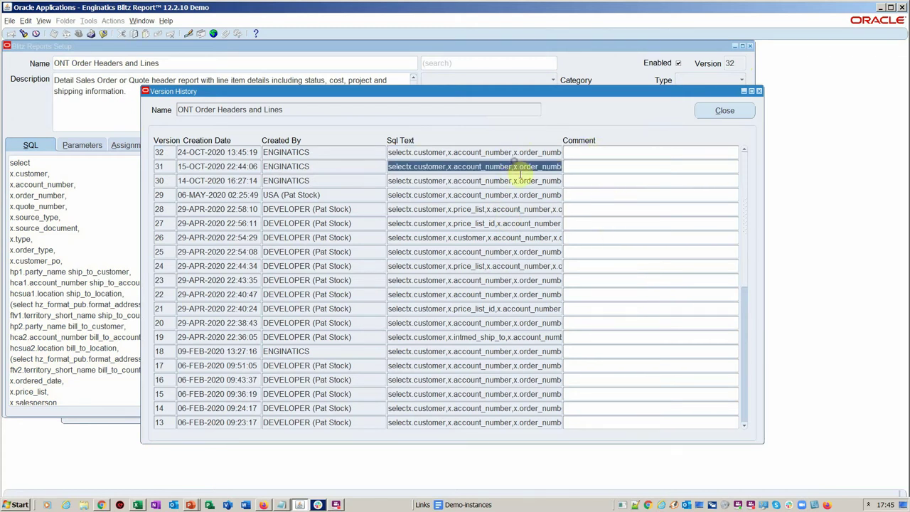
left_click(530, 181)
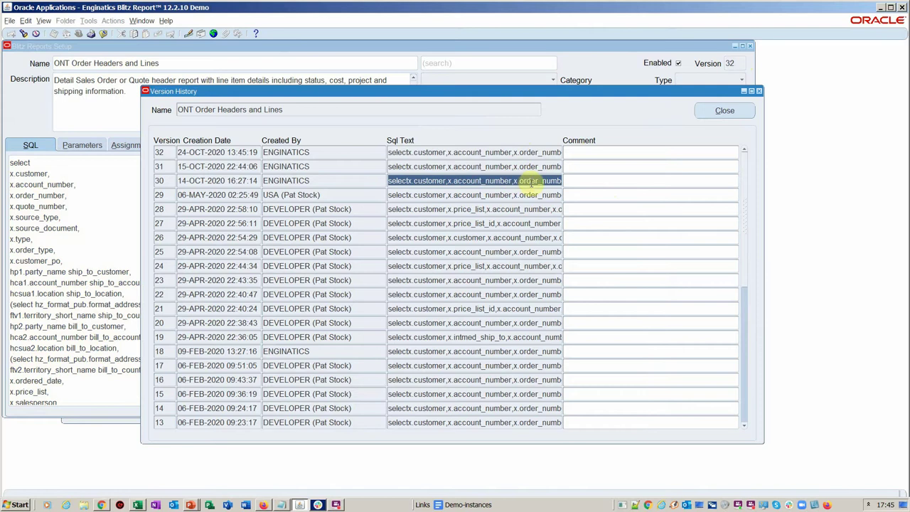
right_click(530, 180)
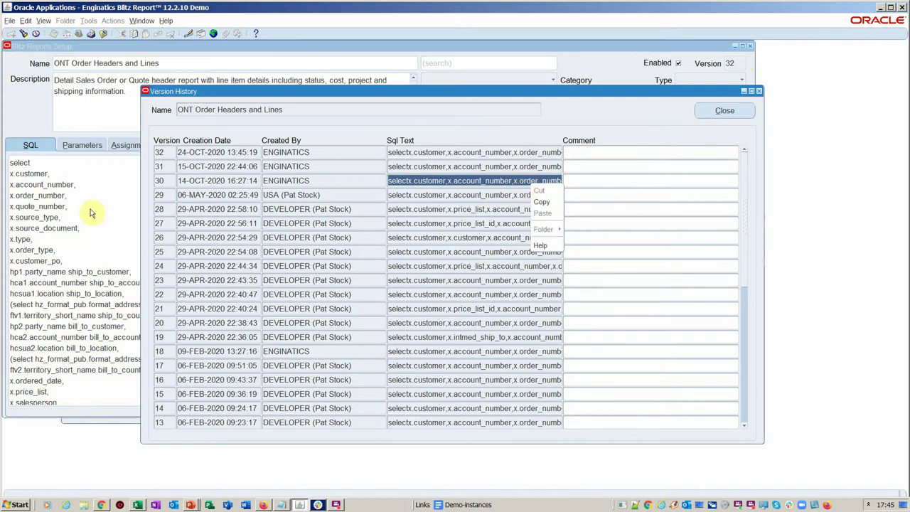
left_click(732, 111)
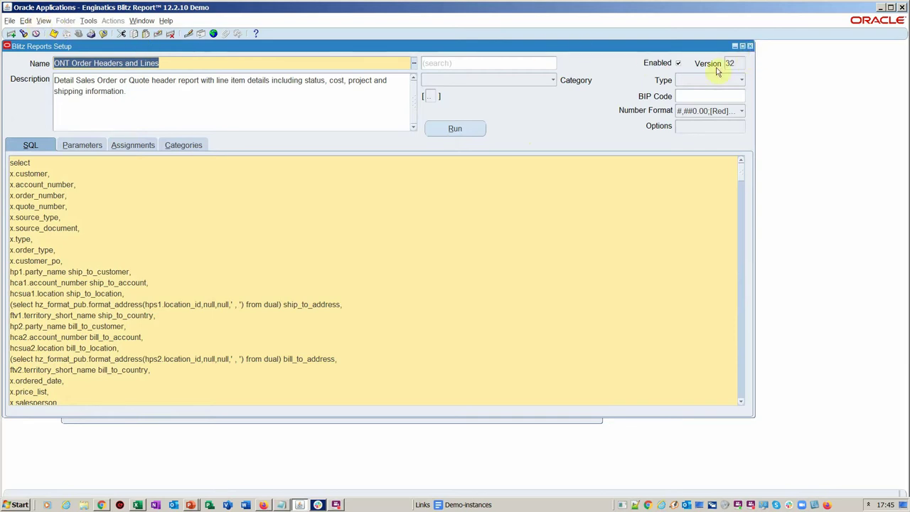
From the setup, run the report and open its OM Template column template for editing
left_click(461, 128)
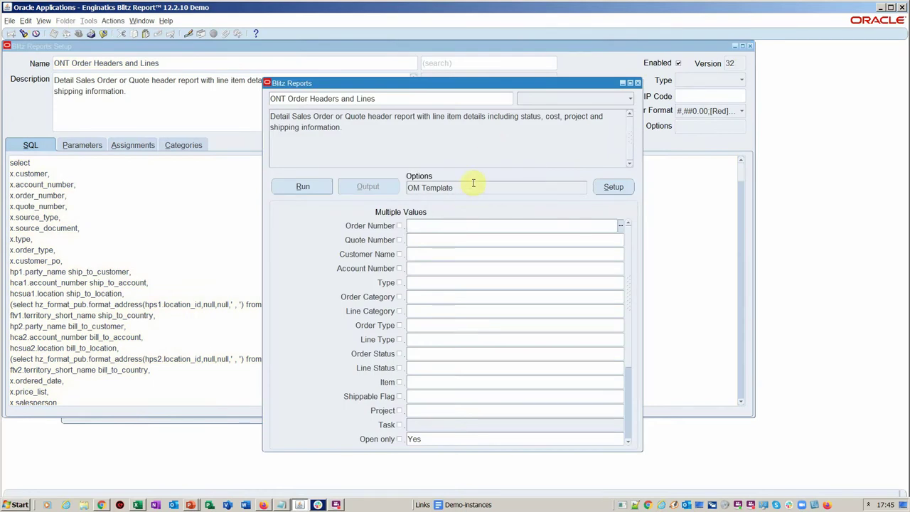
double_click(473, 183)
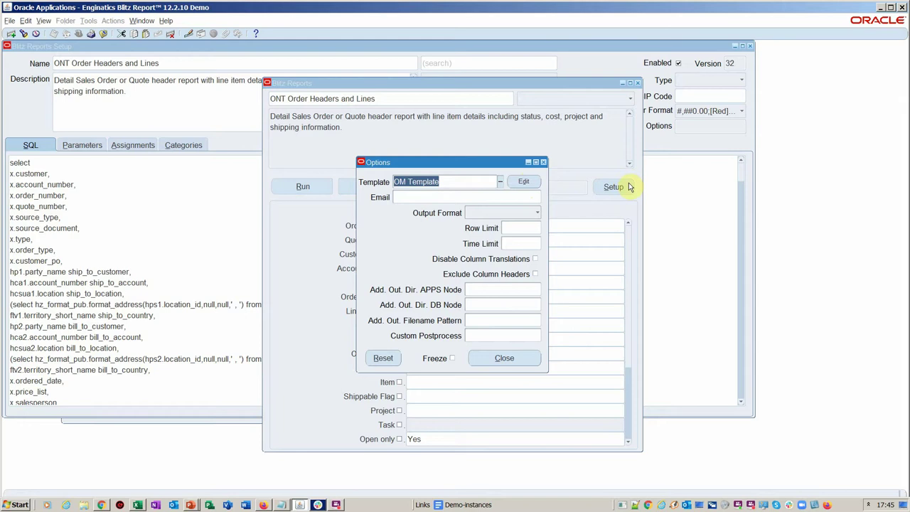
left_click(523, 182)
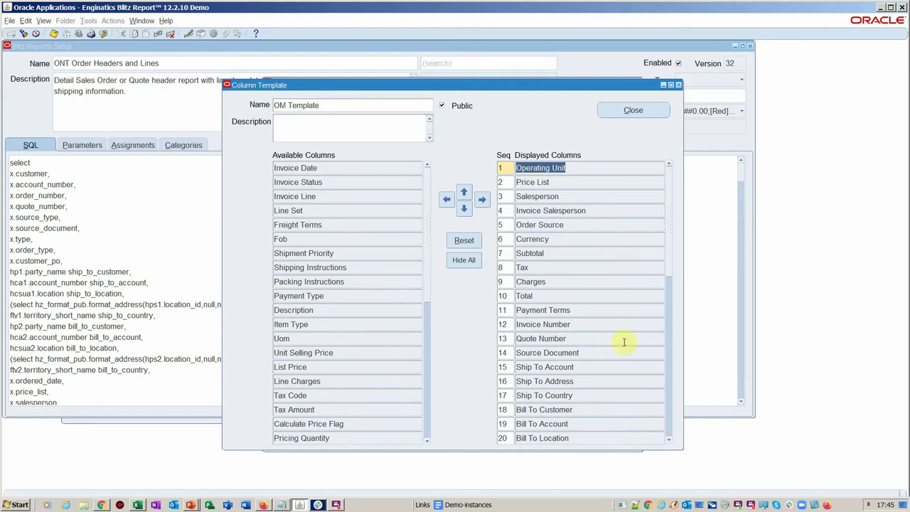
Hide Order Source, Currency, Subtotal and Tax in OM Template, putting Charges fifth and Total sixth
left_click(606, 225)
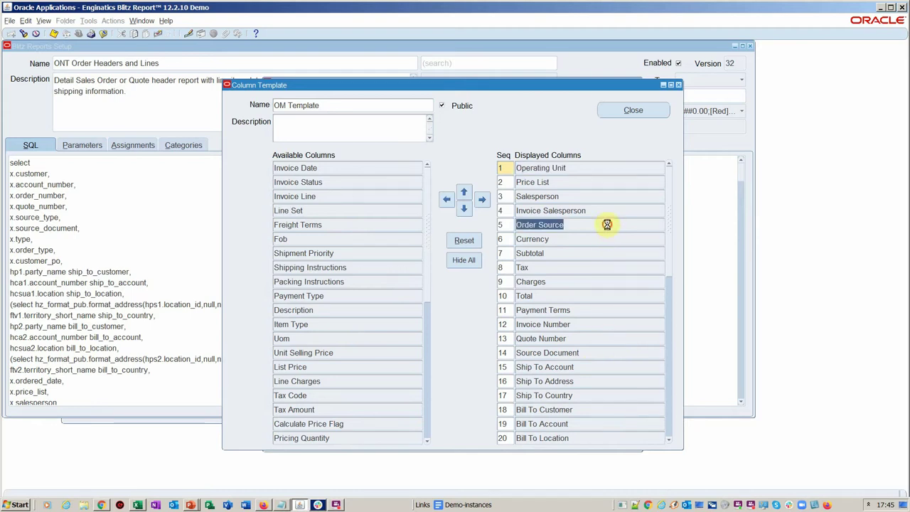
left_click(613, 268, "shift")
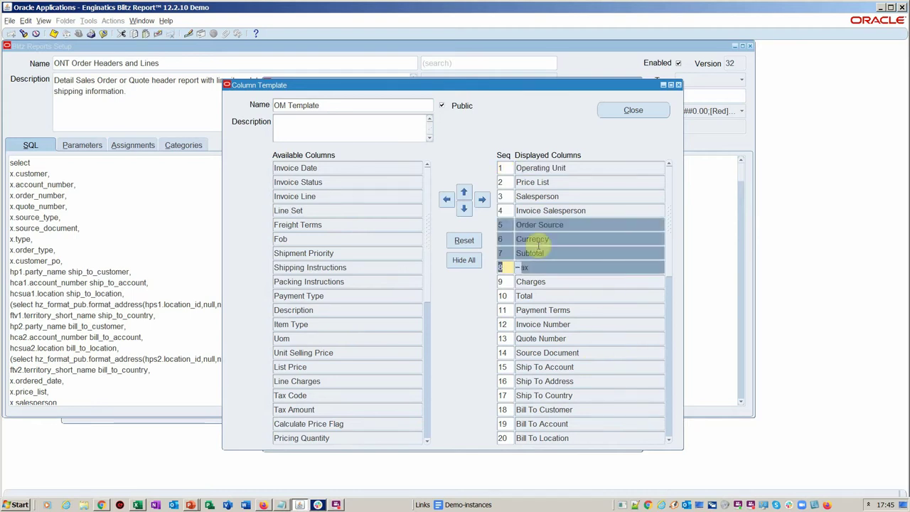
left_click(463, 207)
left_click(463, 207)
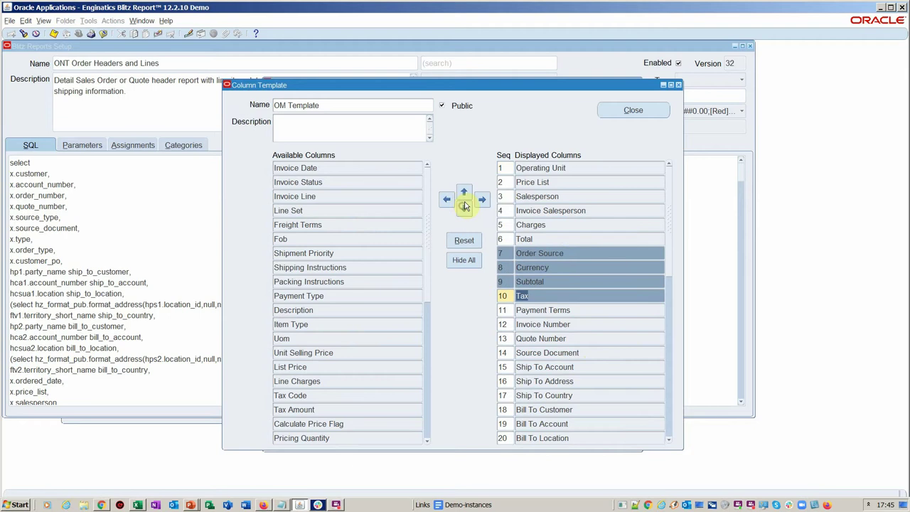
left_click(465, 196)
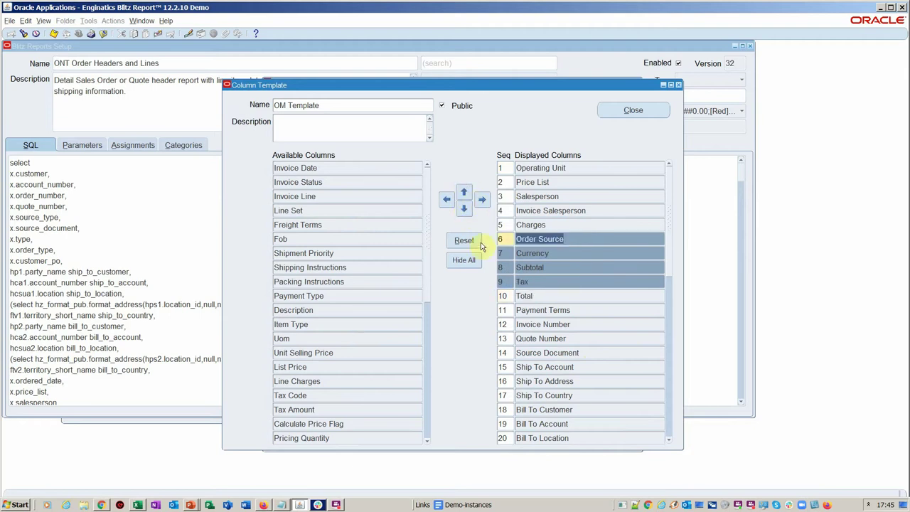
left_click(447, 201)
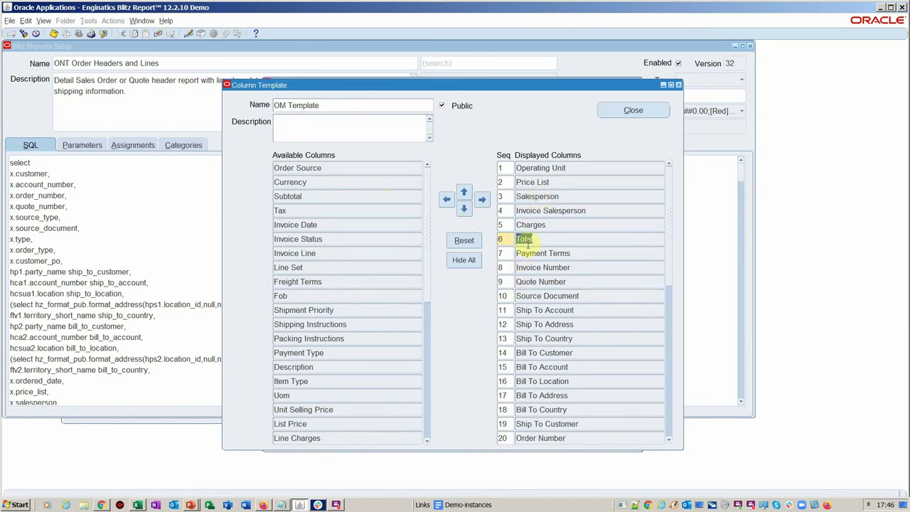
left_click(634, 111)
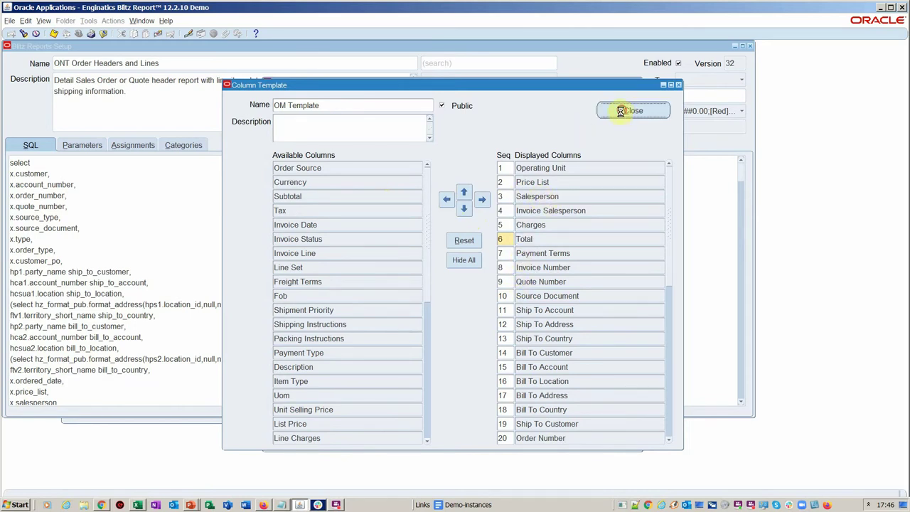
left_click(524, 187)
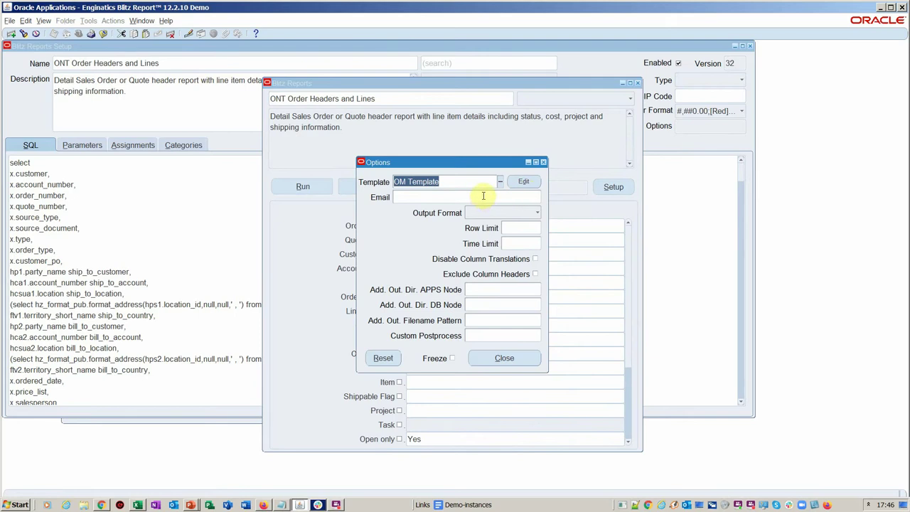
left_click(535, 215)
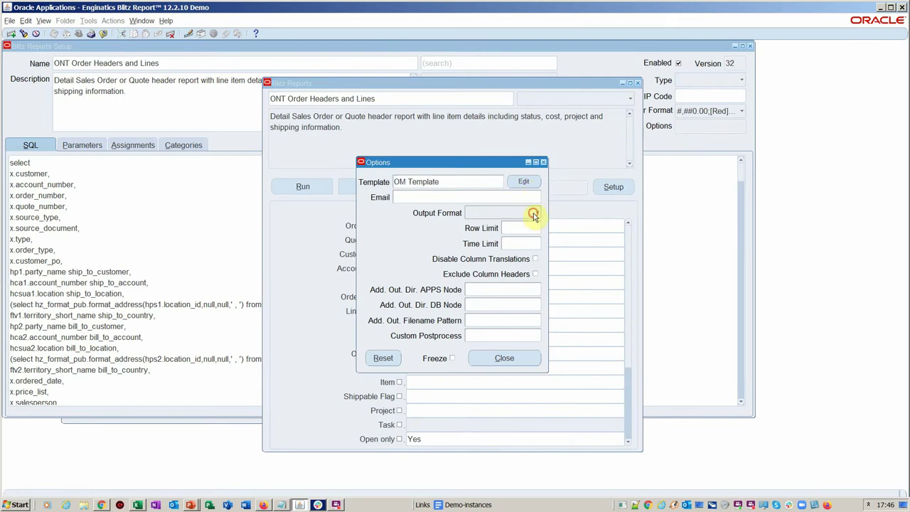
left_click(414, 234)
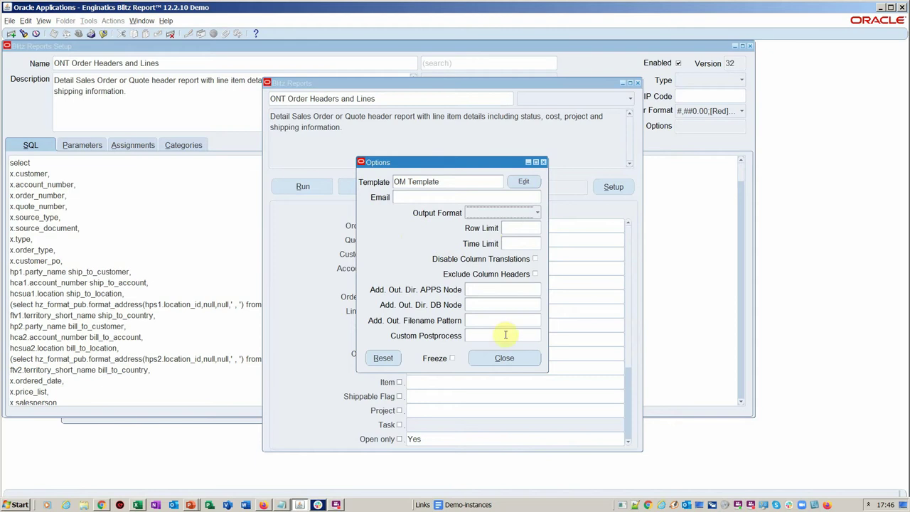
left_click(522, 358)
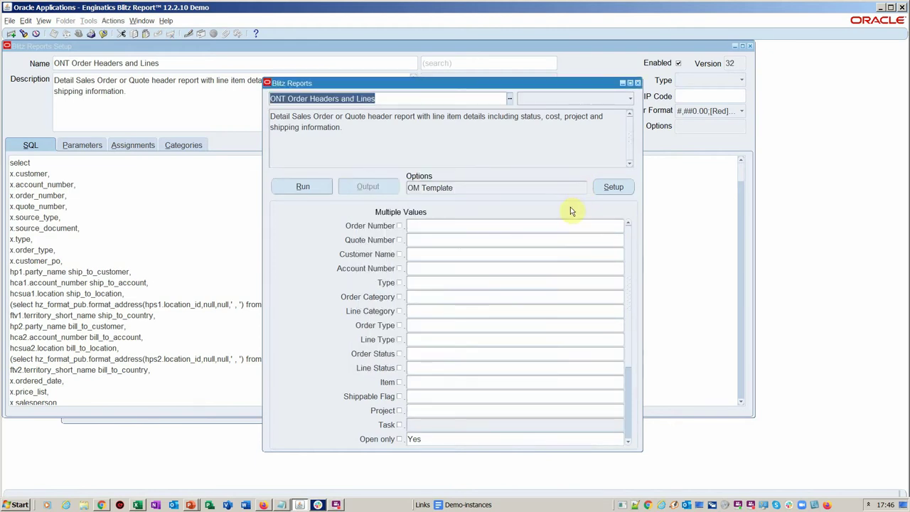
Close the report run window and the Requests window, repositioning Blitz Reports Setup
left_click(639, 83)
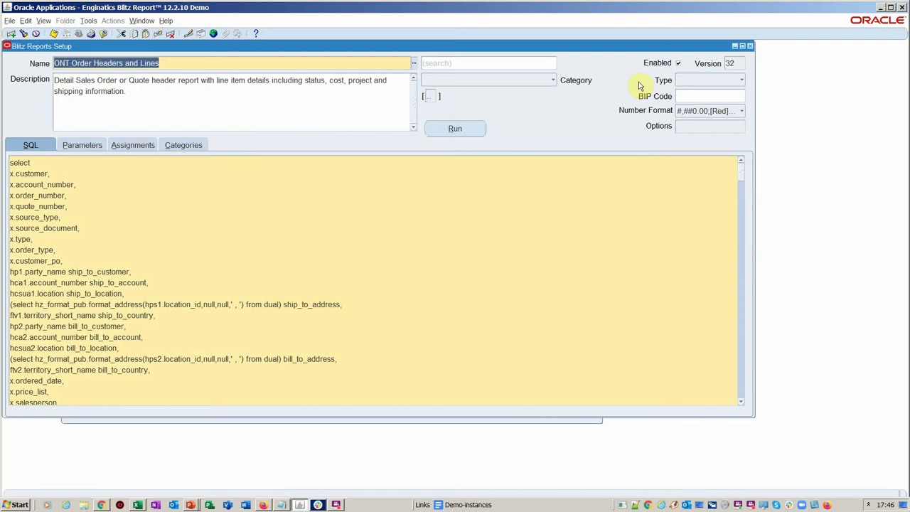
left_click_drag(574, 43, 645, 91)
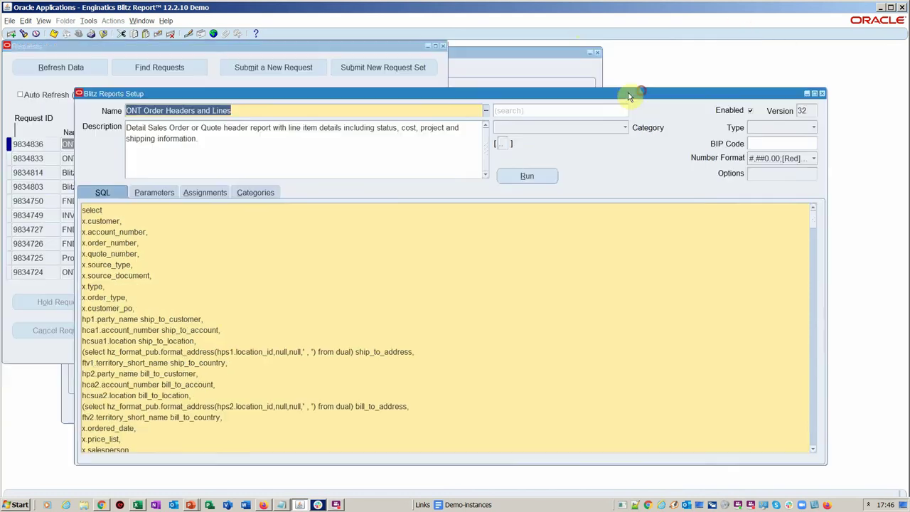
left_click(442, 47)
left_click(441, 47)
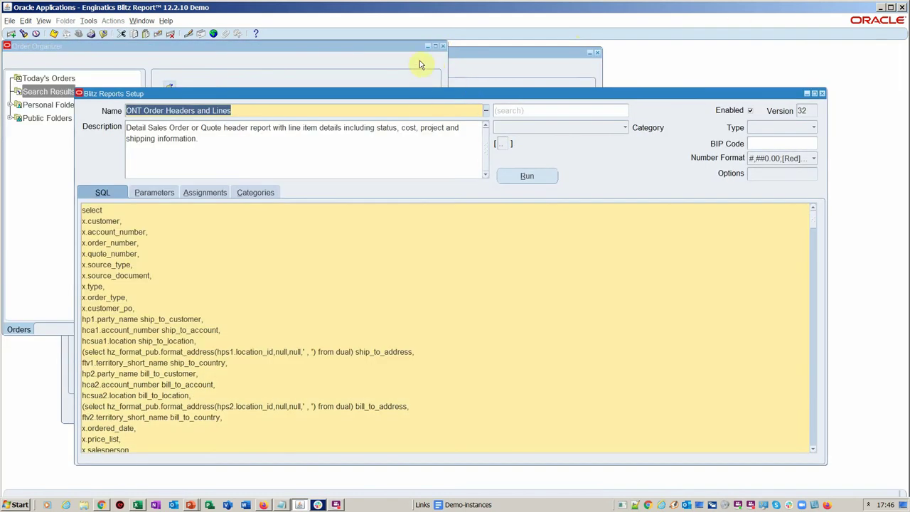
Bring Order Organizer forward, then return Blitz Reports Setup to the front of it
left_click(419, 62)
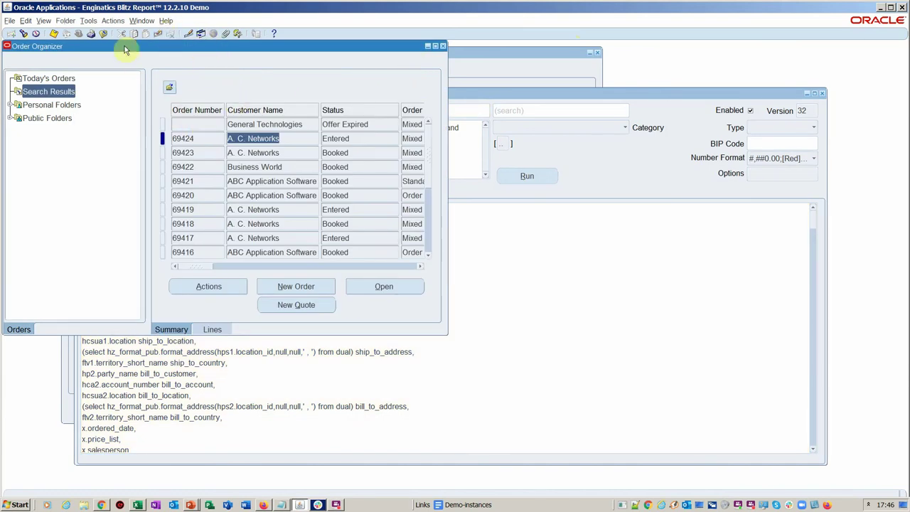
left_click(10, 21)
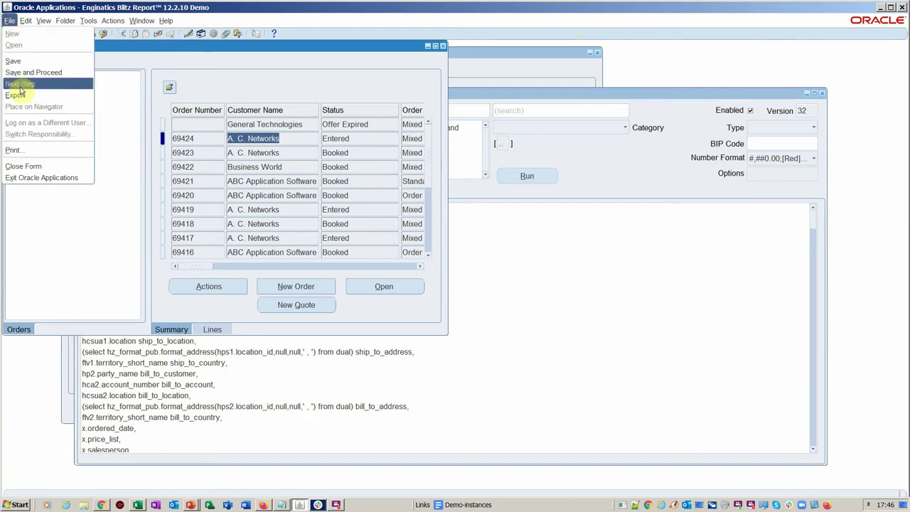
left_click(409, 69)
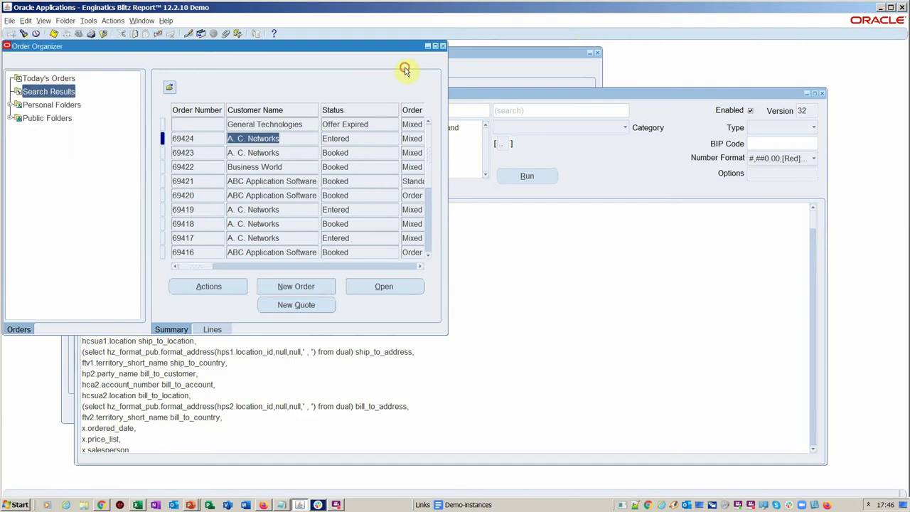
left_click(555, 97)
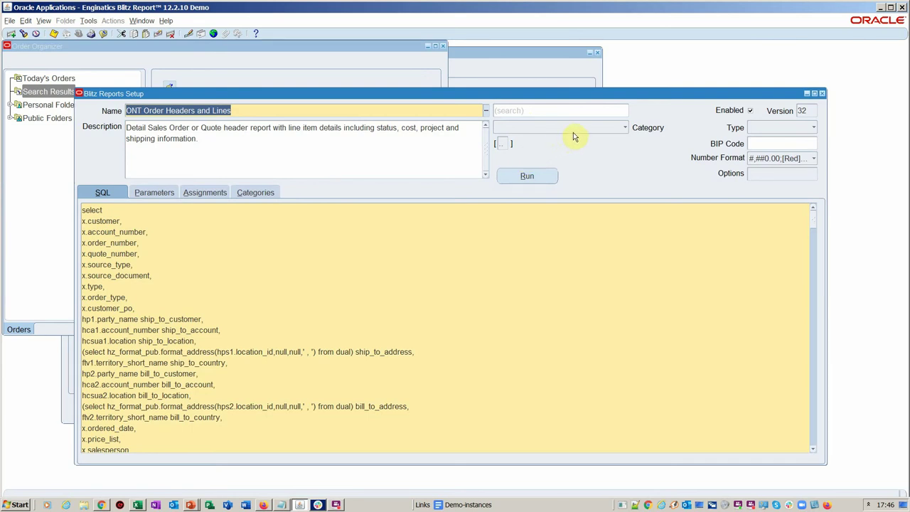
left_click_drag(594, 99, 594, 93)
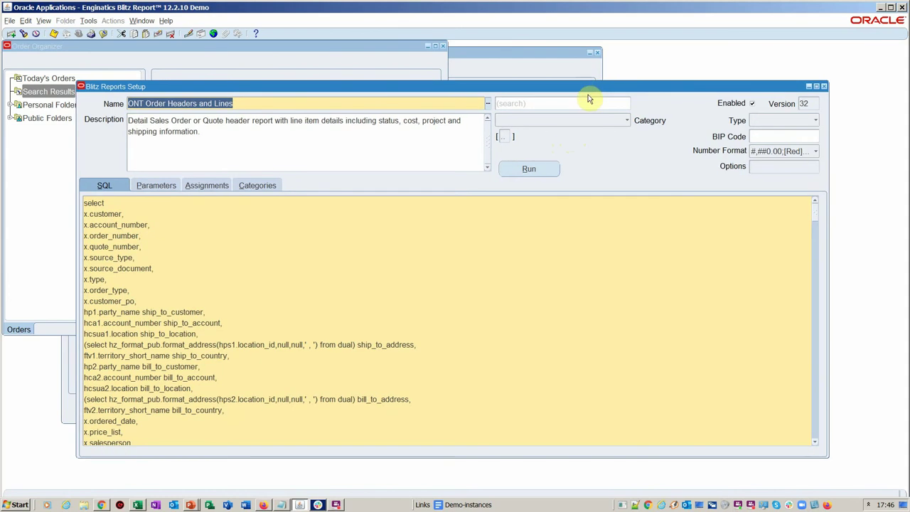
key("alt+Tab")
Show the final 'How can we help you?' slide of the Blitz-Report Zoom deck in PowerPoint
key("alt+Tab")
key("alt+Tab")
key("alt+Tab")
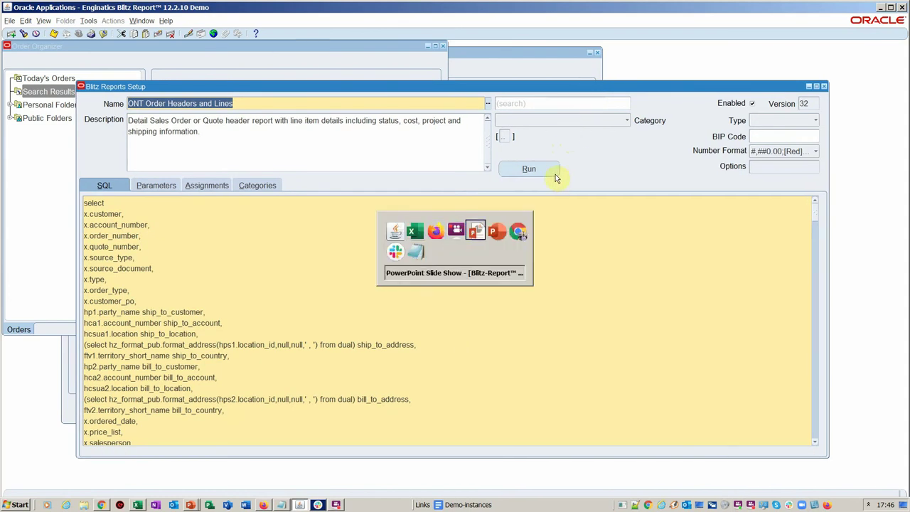
key("alt+Tab")
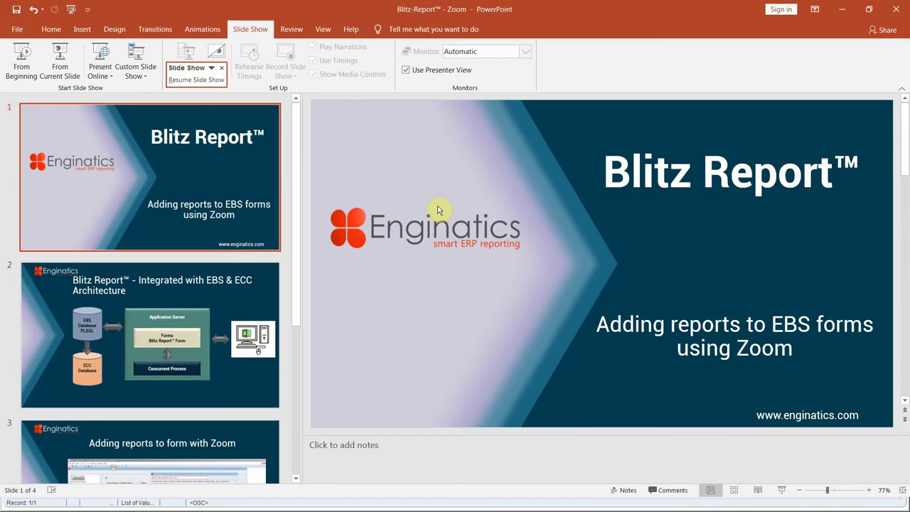
key("Down")
scroll(149, 320, "down", 2)
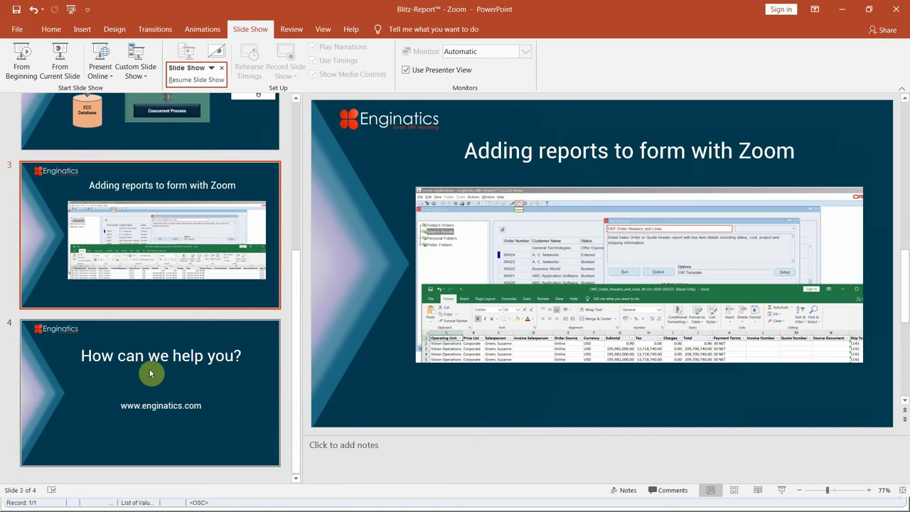
left_click(149, 370)
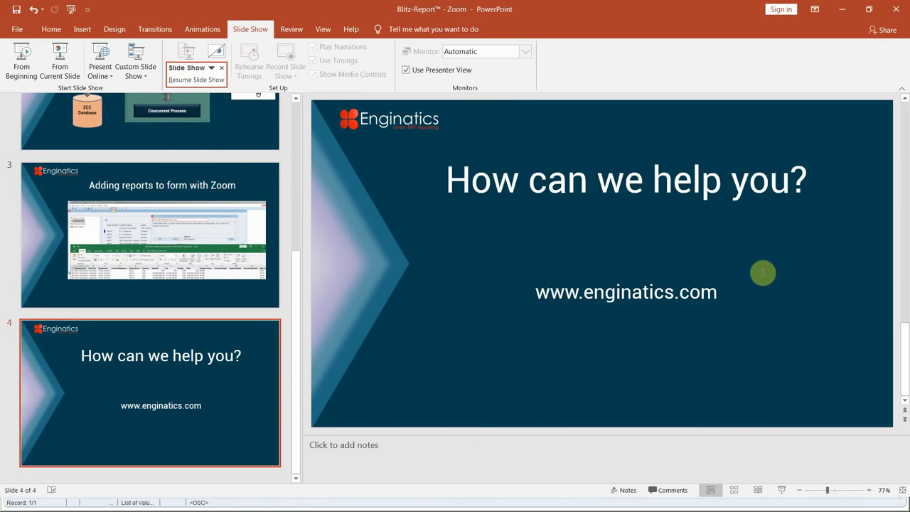